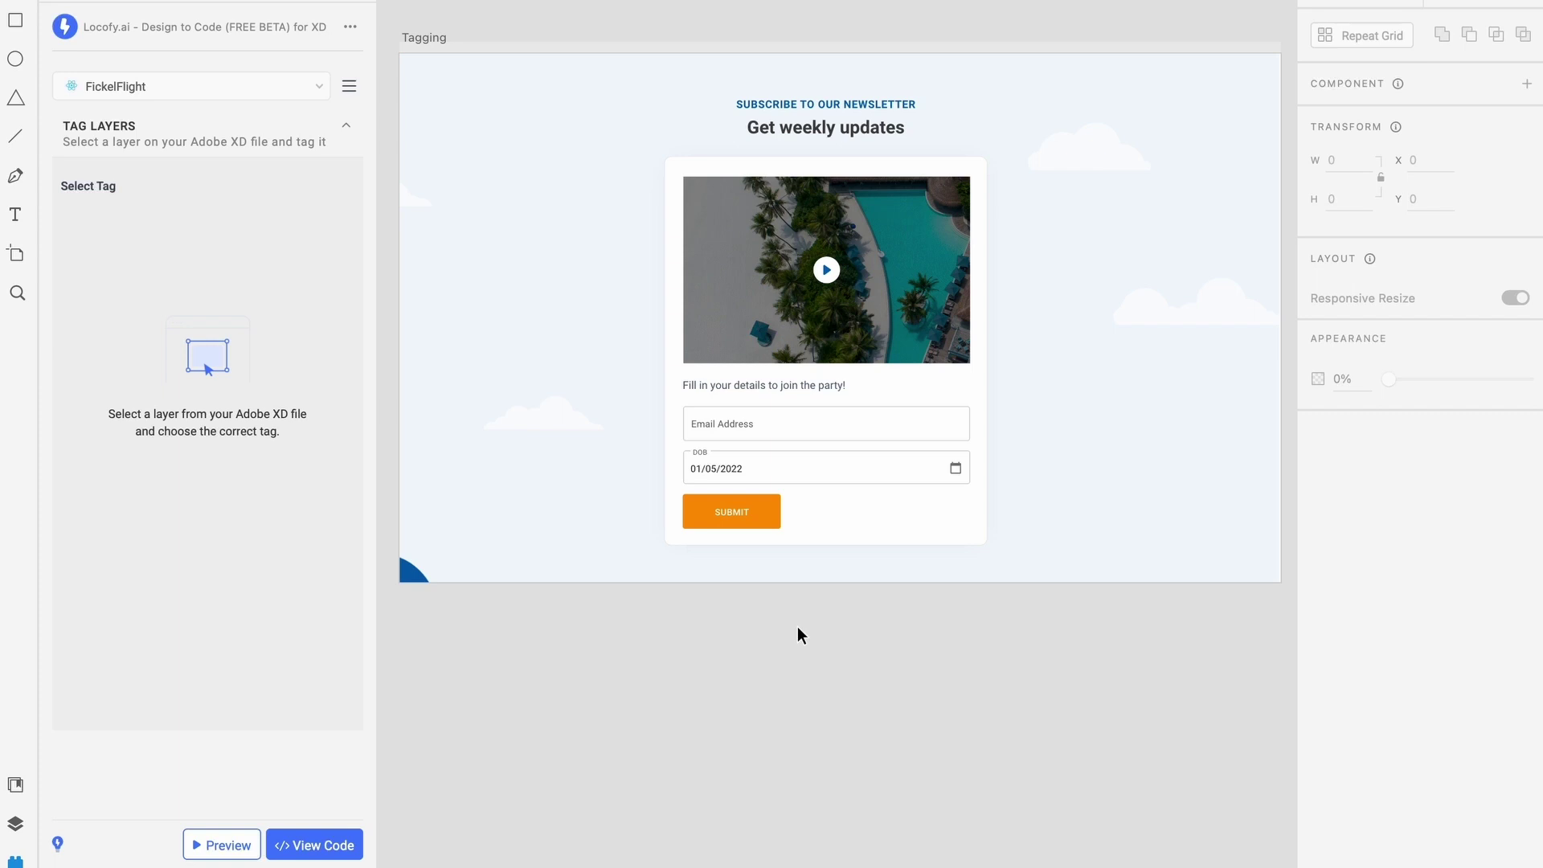
# - Tag the card's video image as a YouTube embed and paste in the video link
pyautogui.click(758, 302)
pyautogui.doubleClick(758, 303)
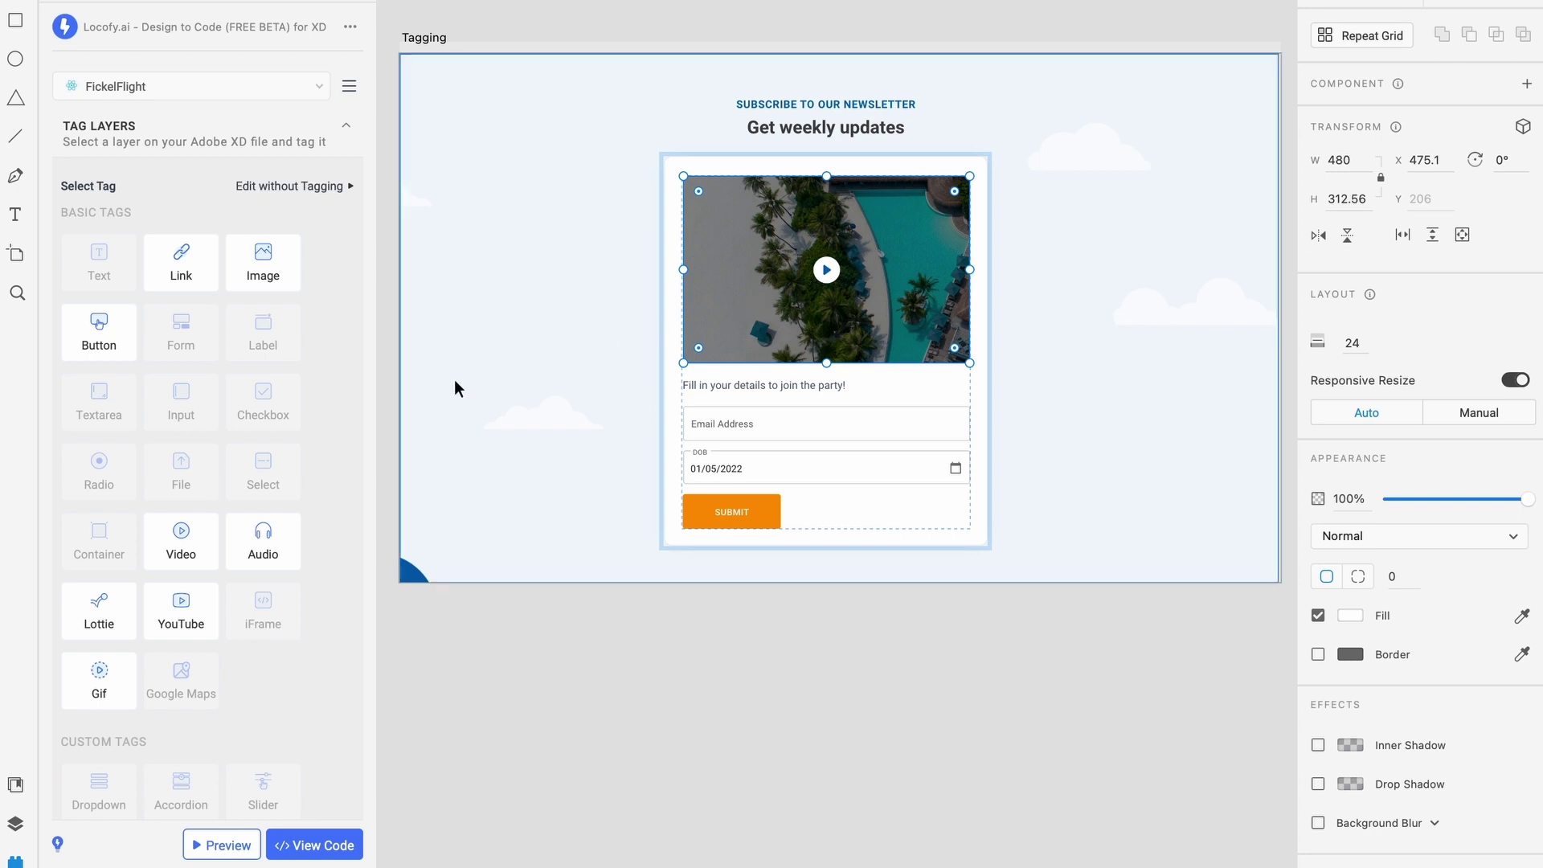
pyautogui.click(204, 612)
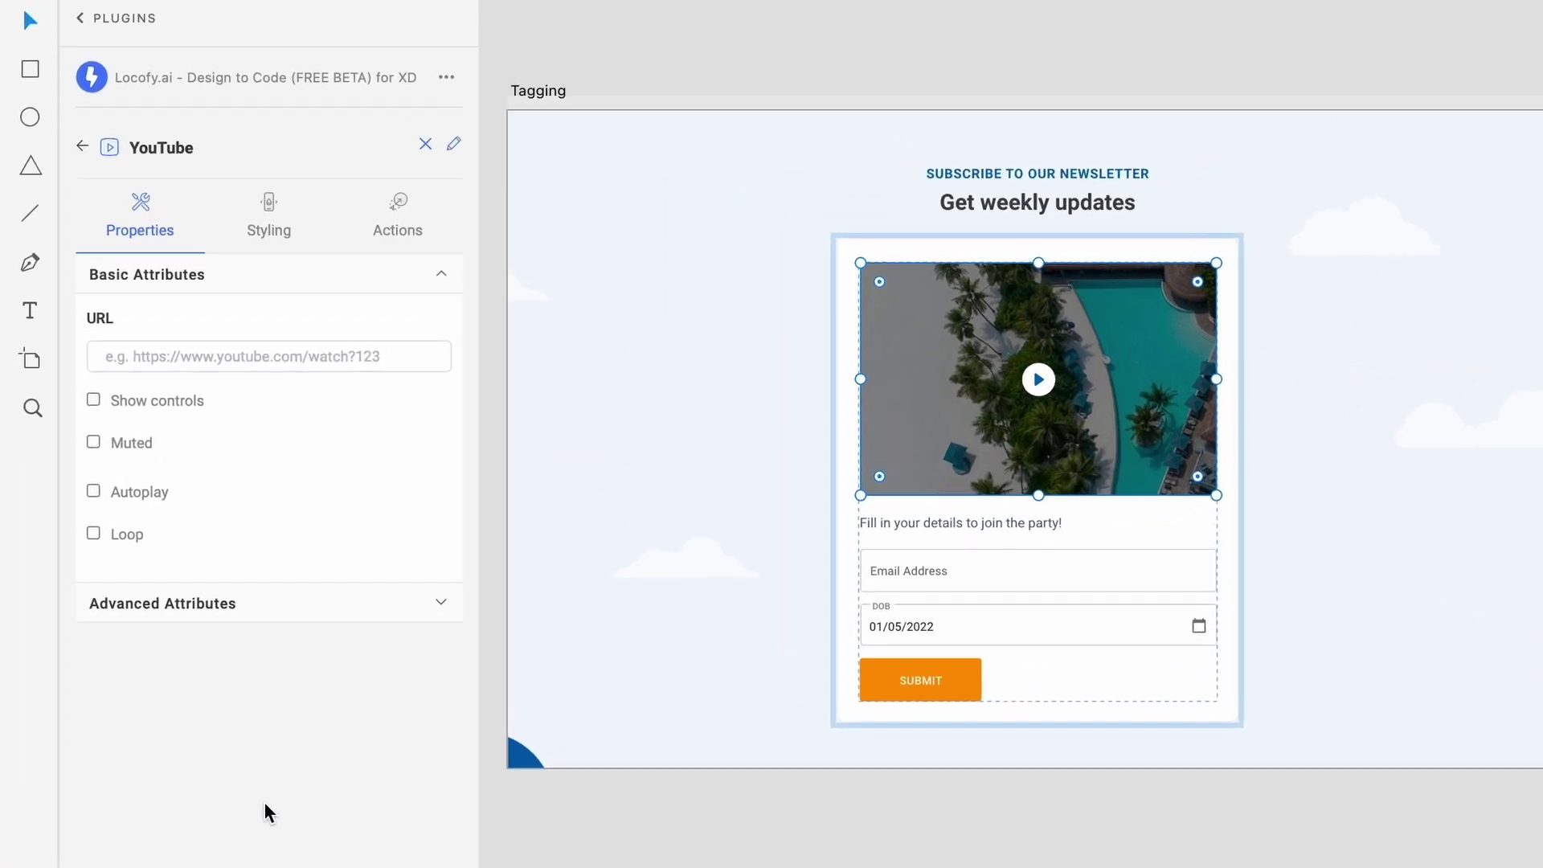
pyautogui.click(225, 254)
pyautogui.hotkey('ctrl', 'v')
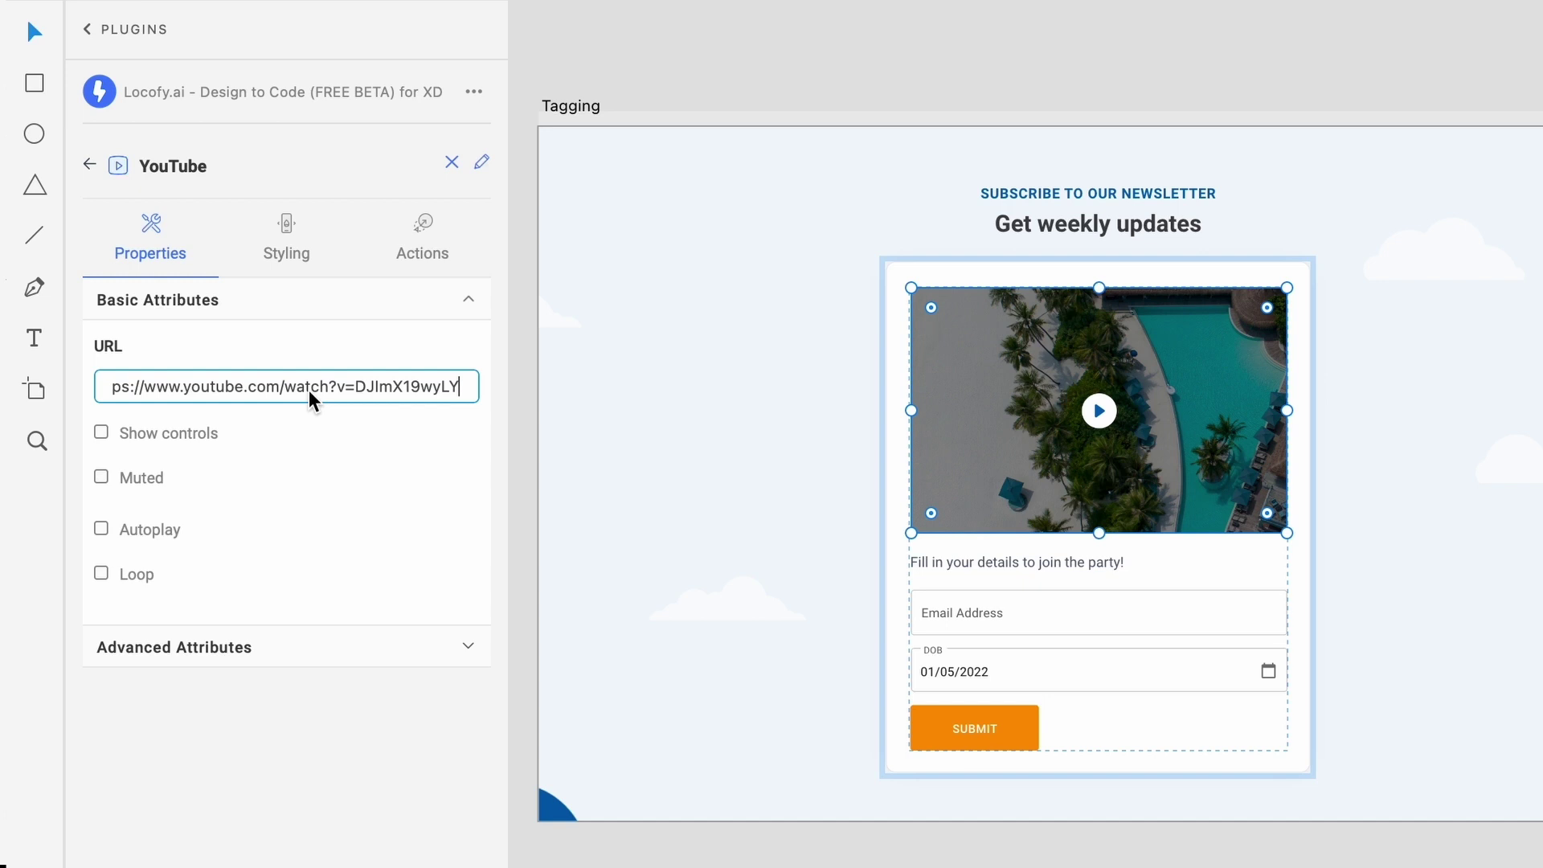
# - Enable Show controls, Muted, Autoplay and Loop on the video, then generate a live preview
pyautogui.click(101, 432)
pyautogui.click(102, 478)
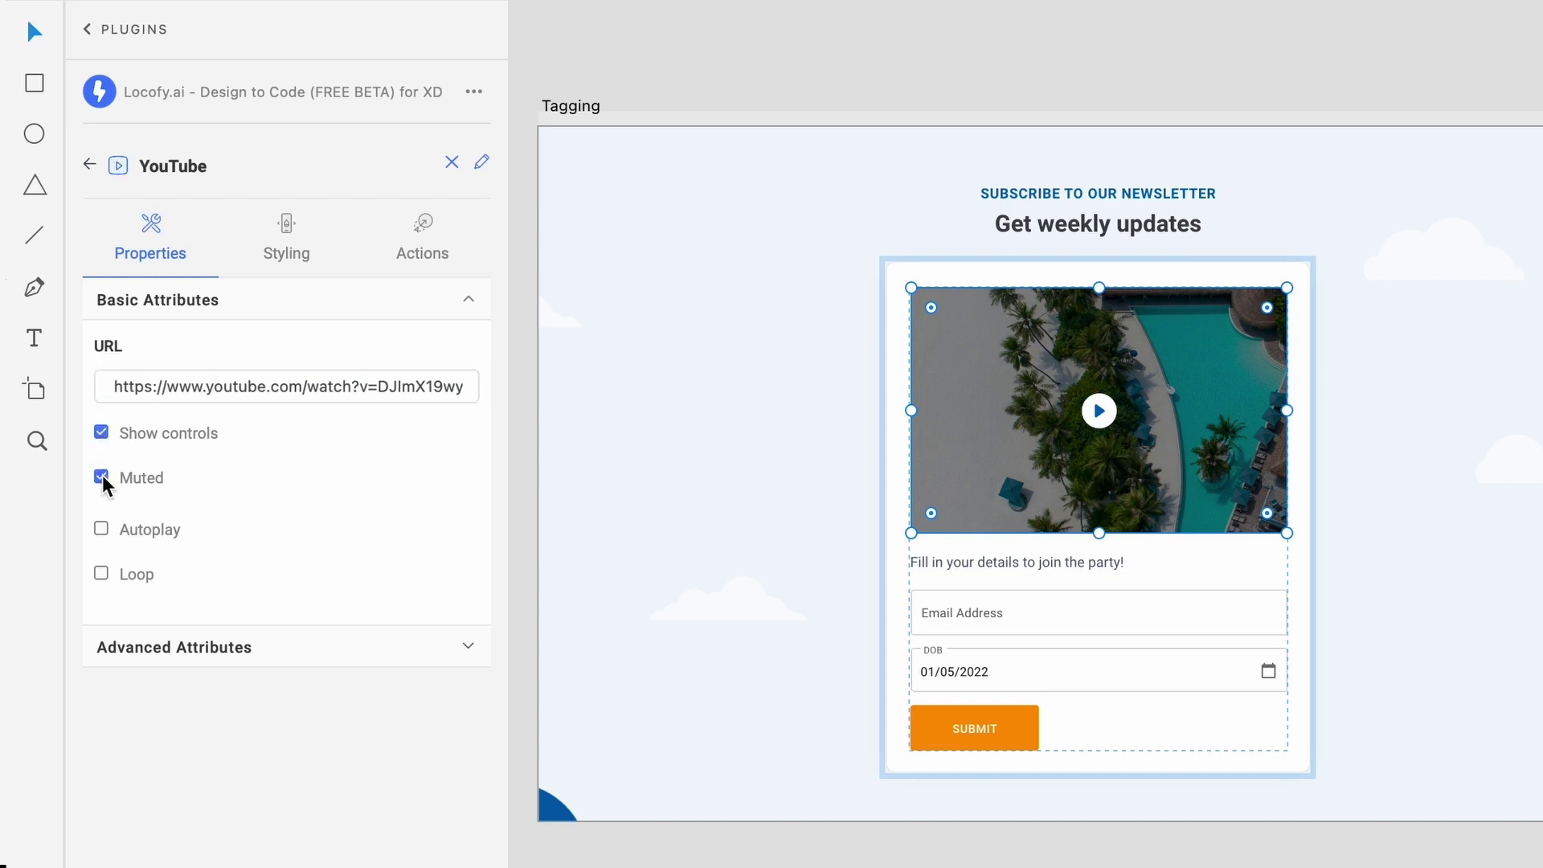
pyautogui.click(101, 529)
pyautogui.click(103, 573)
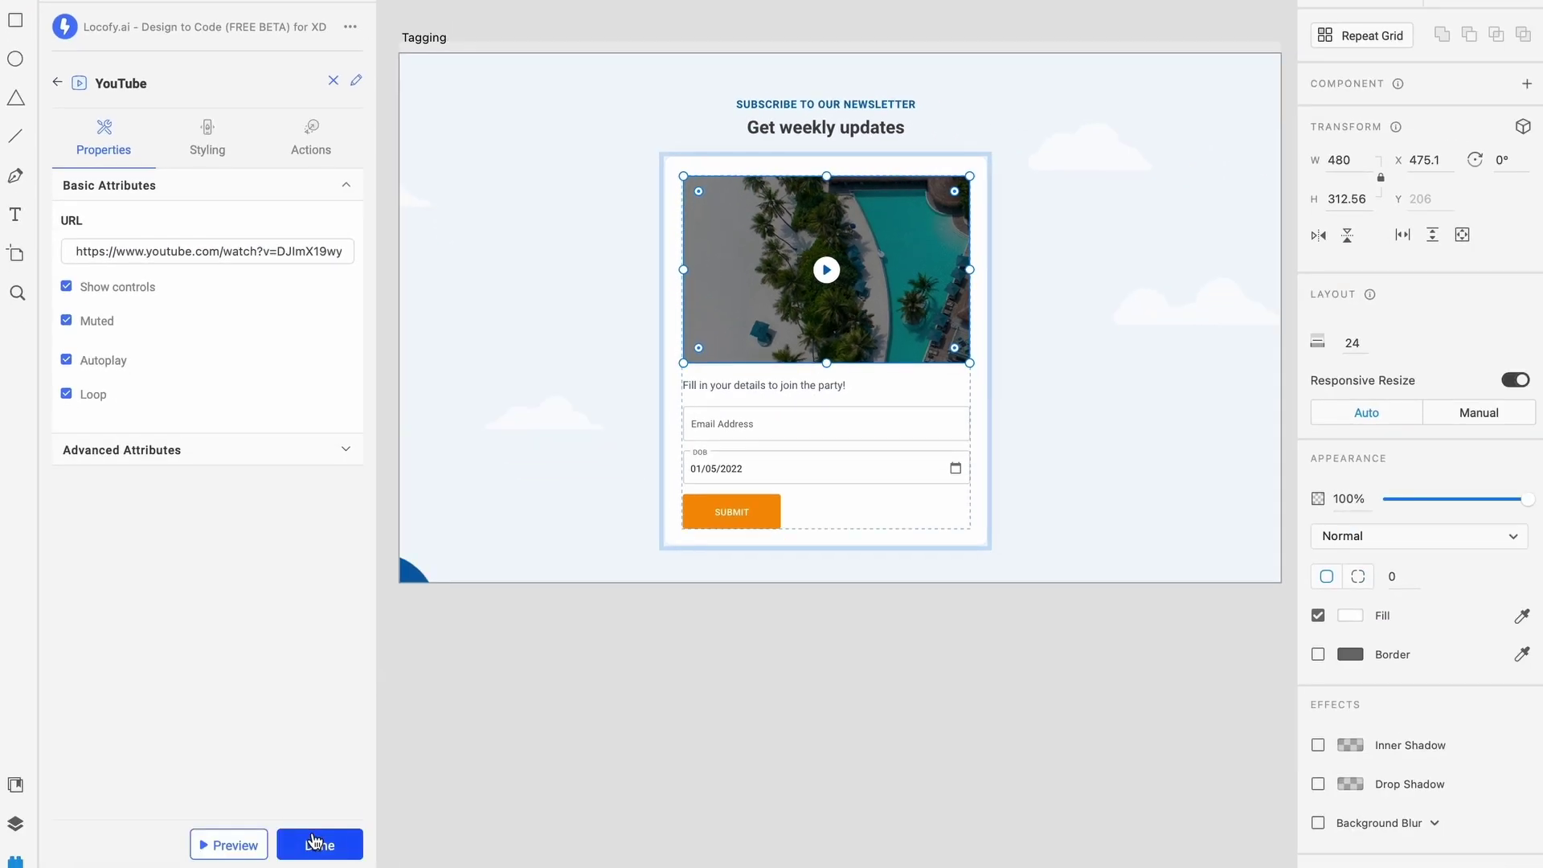
pyautogui.click(308, 841)
pyautogui.click(236, 845)
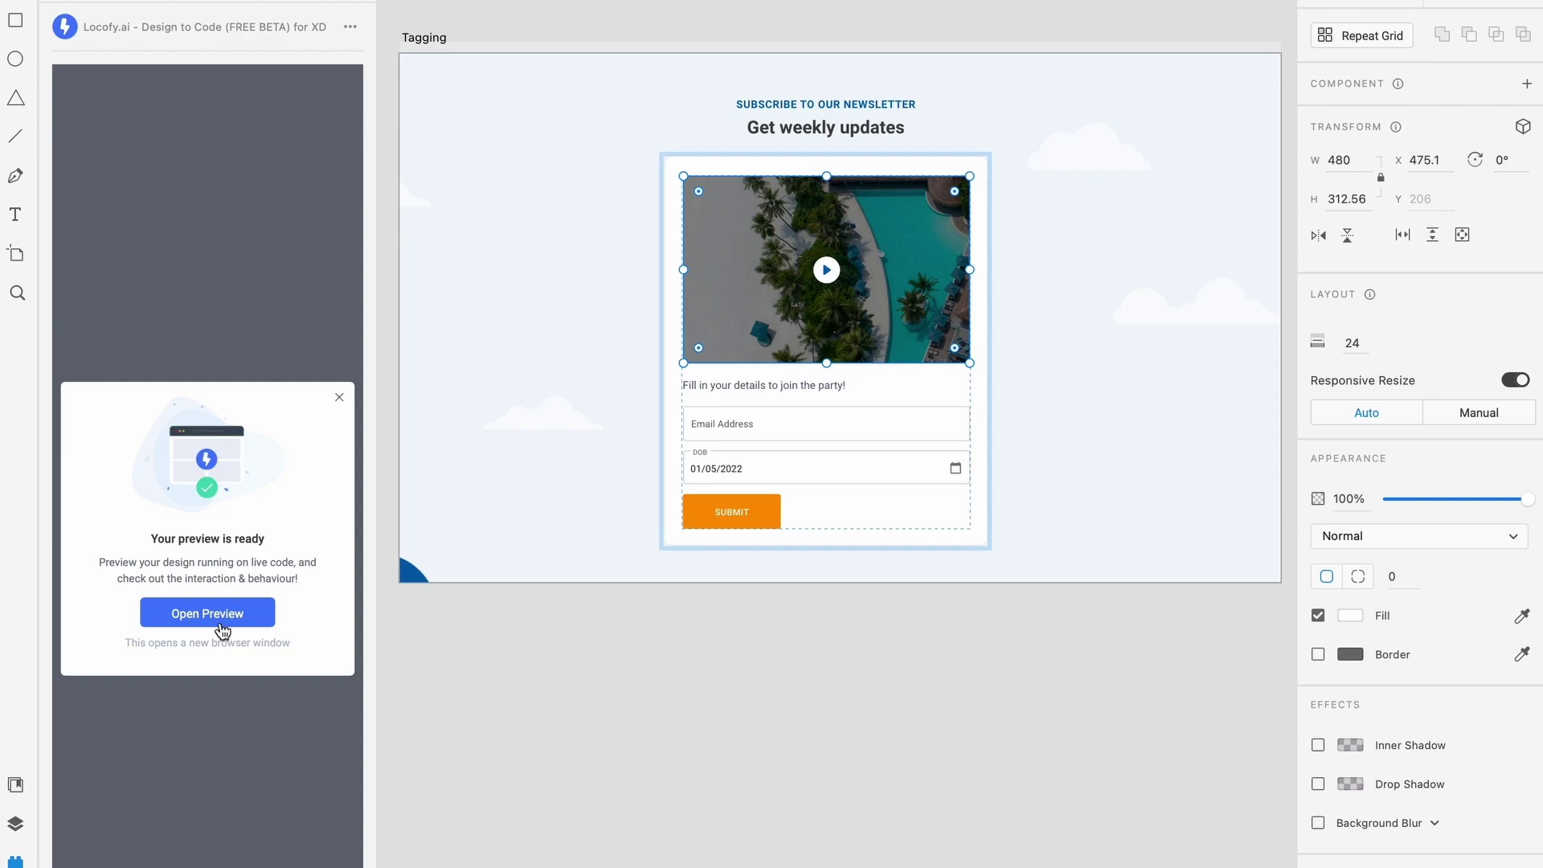
# - Open the Locofy live preview in the browser to check the embedded video
pyautogui.click(214, 617)
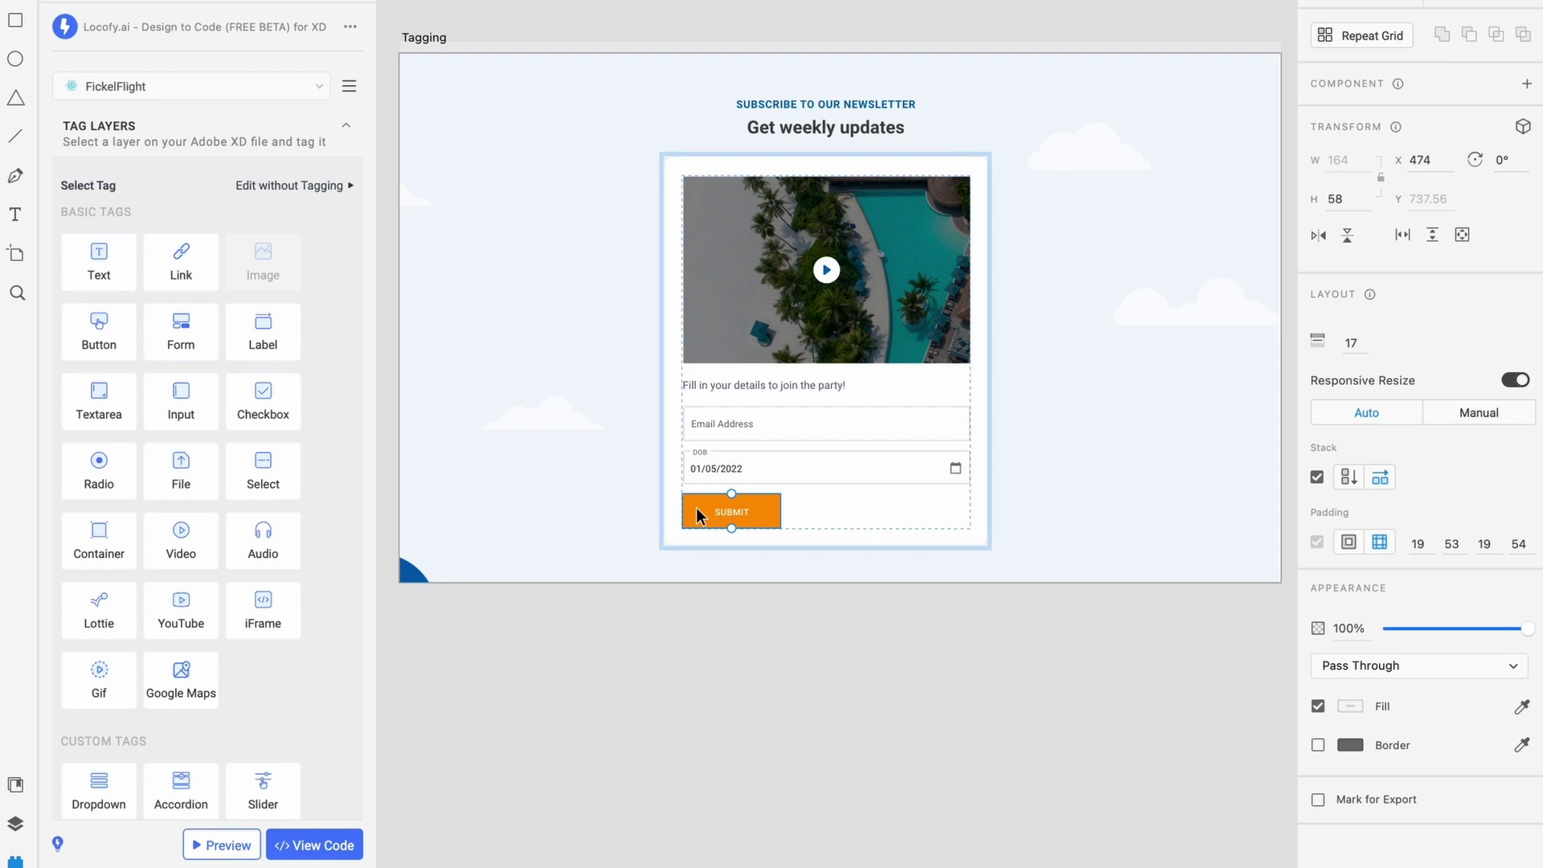
# - Tag SUBMIT as a Button with UI Library None, then review Advanced Attributes, Styling and Actions
pyautogui.click(121, 324)
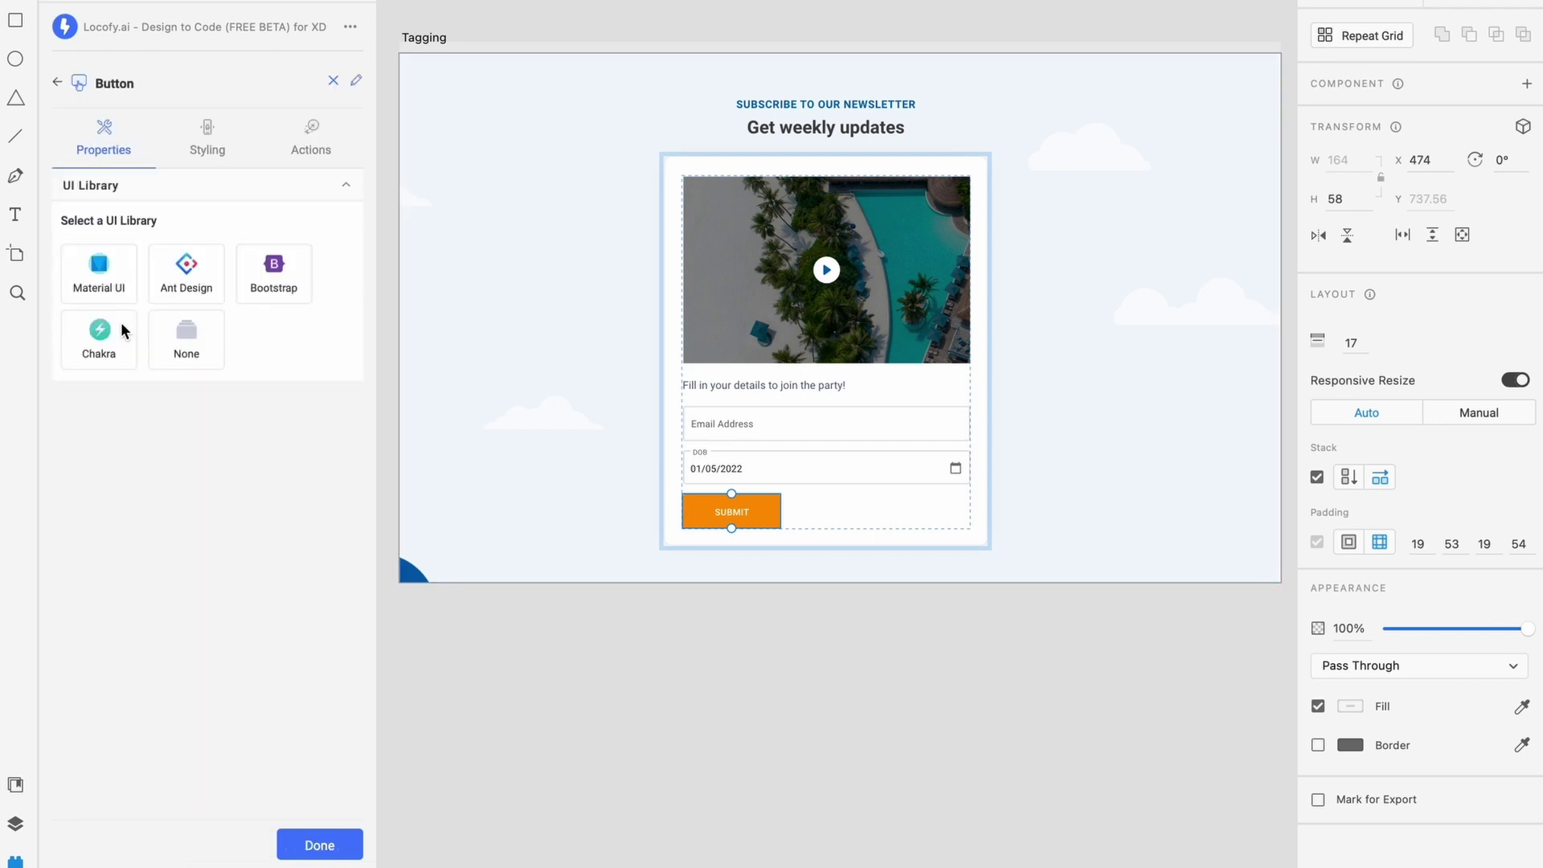
pyautogui.click(178, 344)
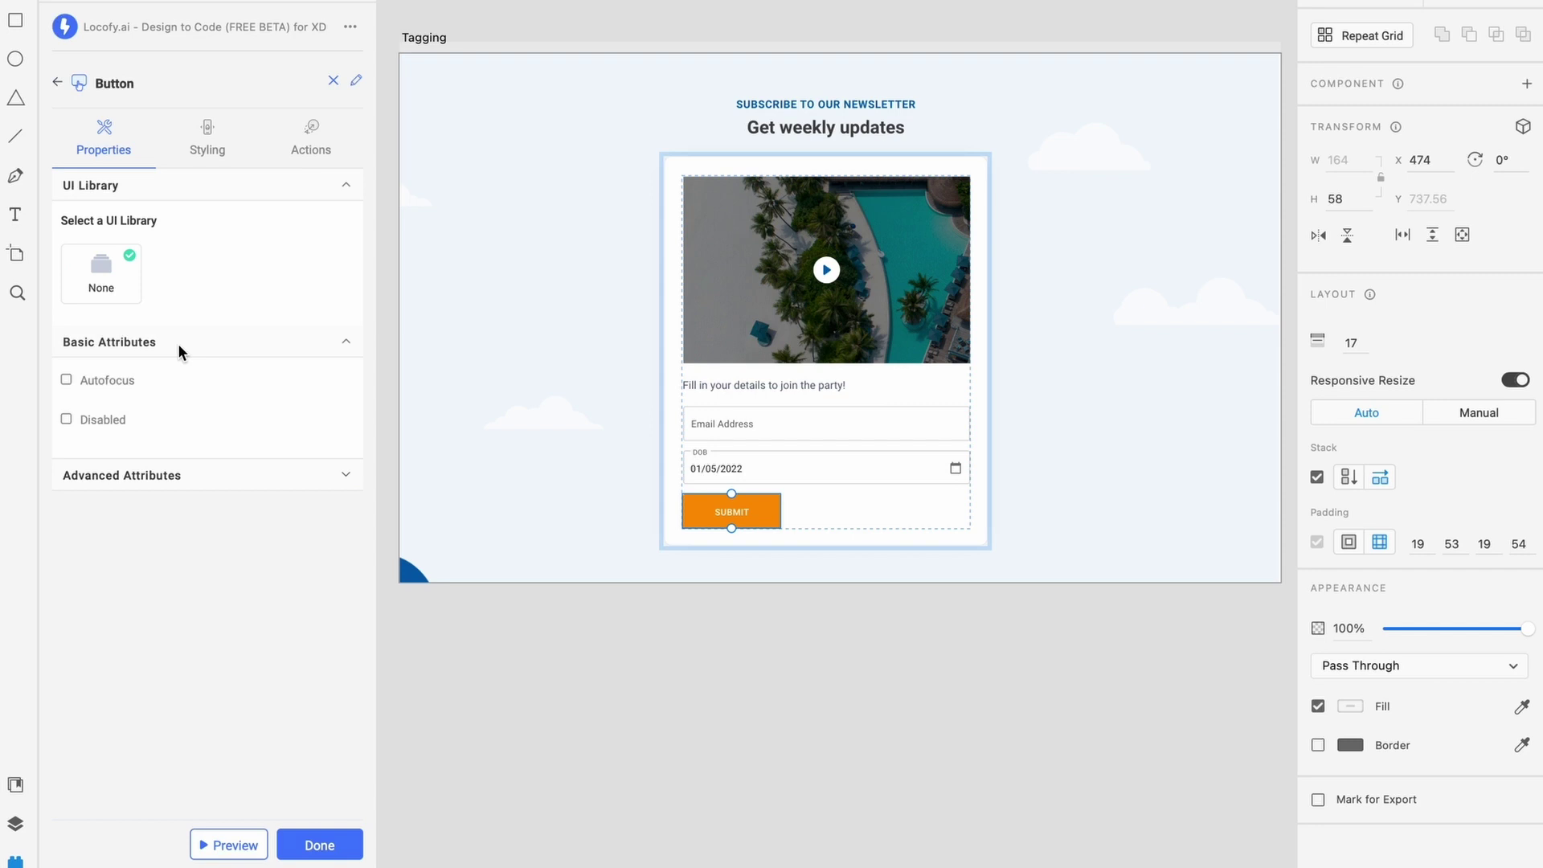
pyautogui.click(340, 473)
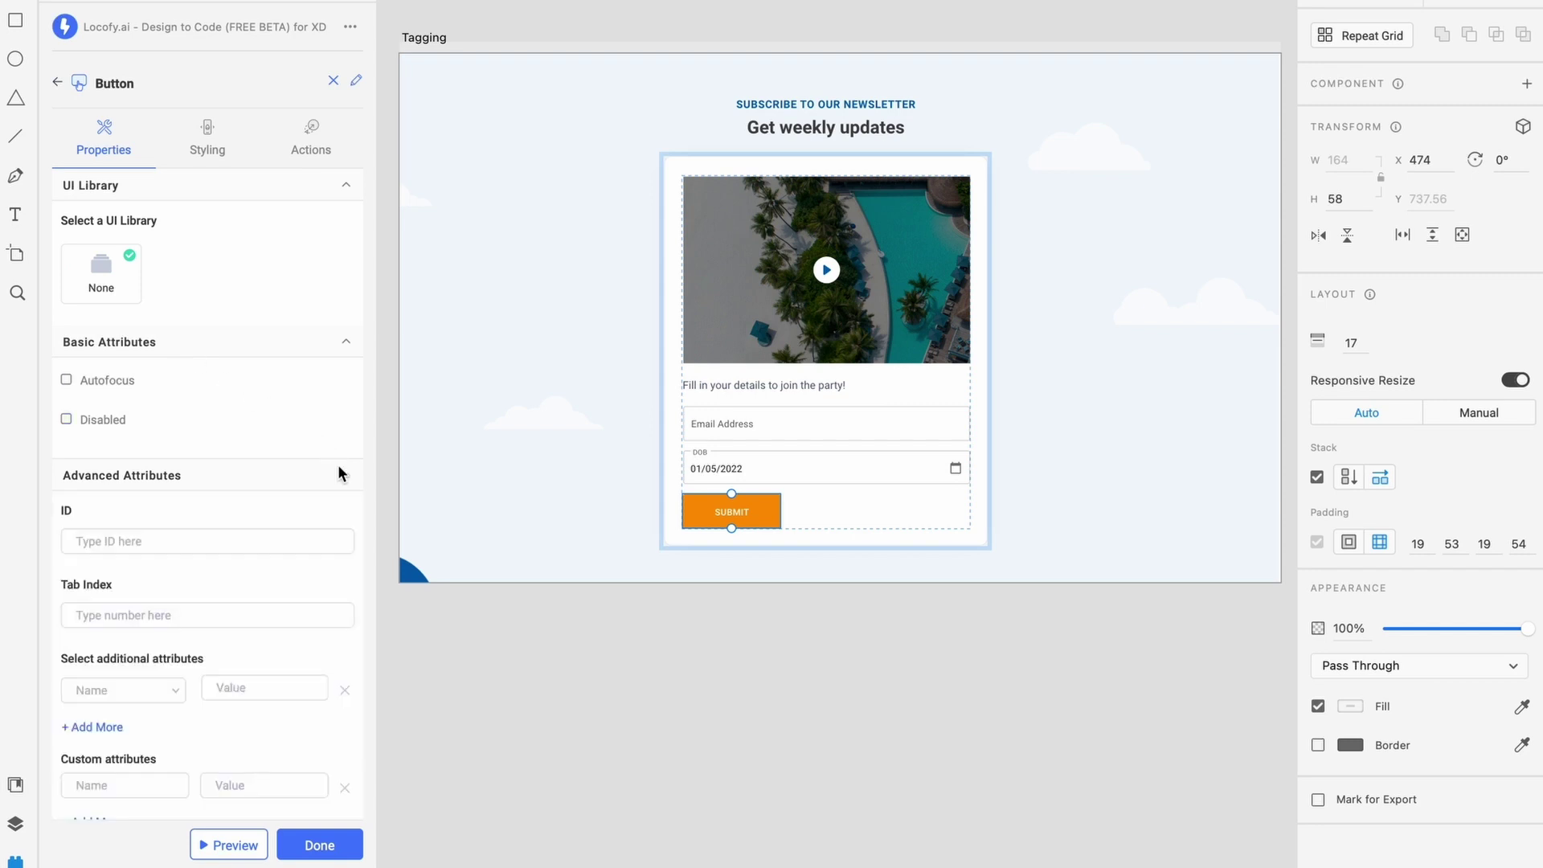
pyautogui.click(207, 147)
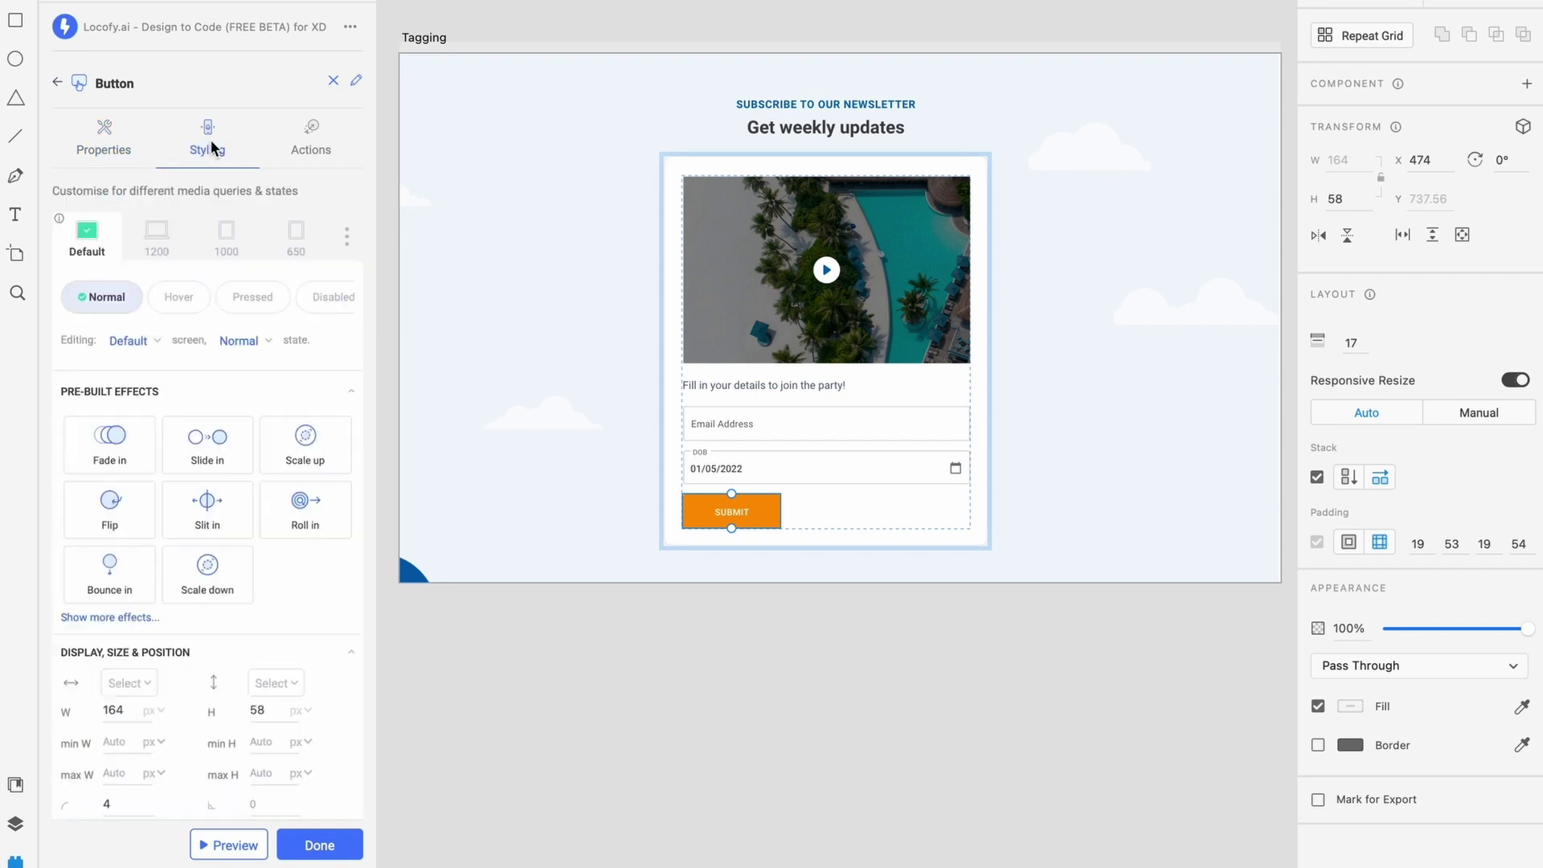
pyautogui.click(318, 150)
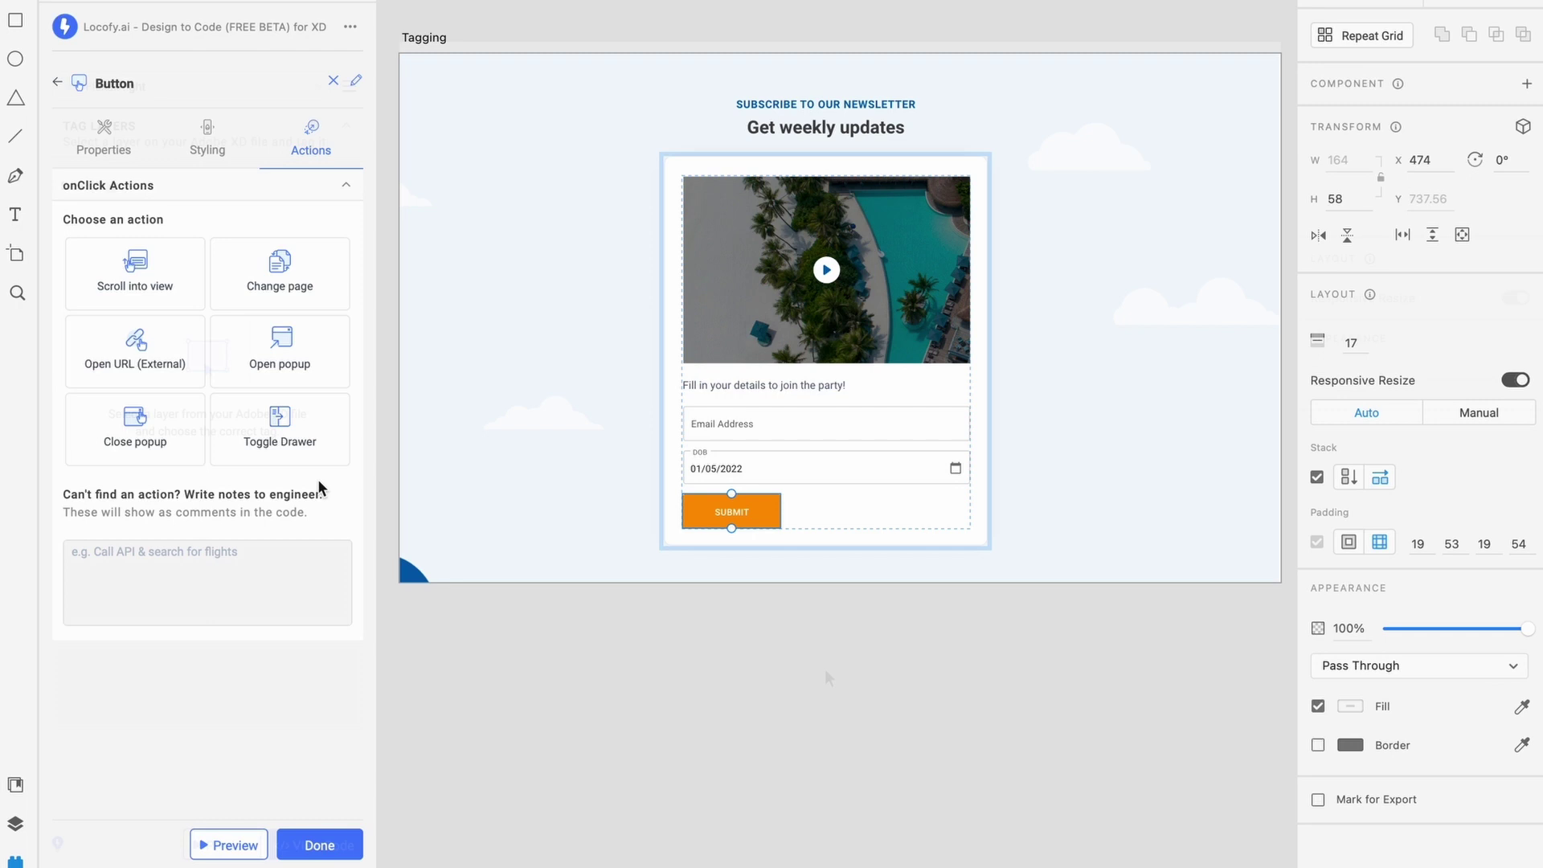
# - Tag the DOB field as a Material UI Date & Time Picker using the plain date picker variation
pyautogui.click(831, 628)
pyautogui.click(843, 472)
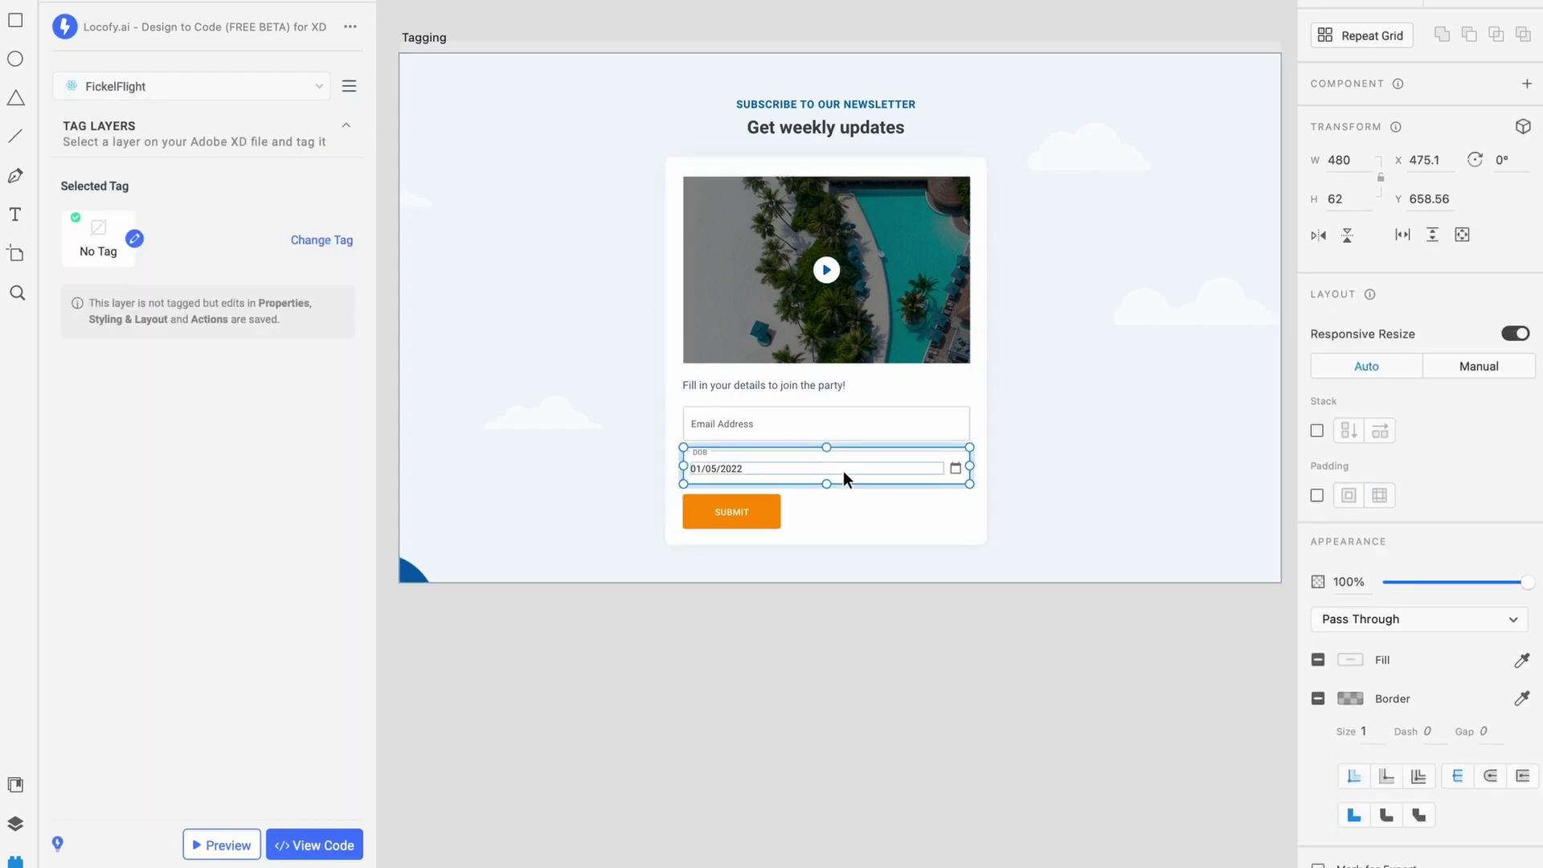
pyautogui.scroll(-5, 310, 676)
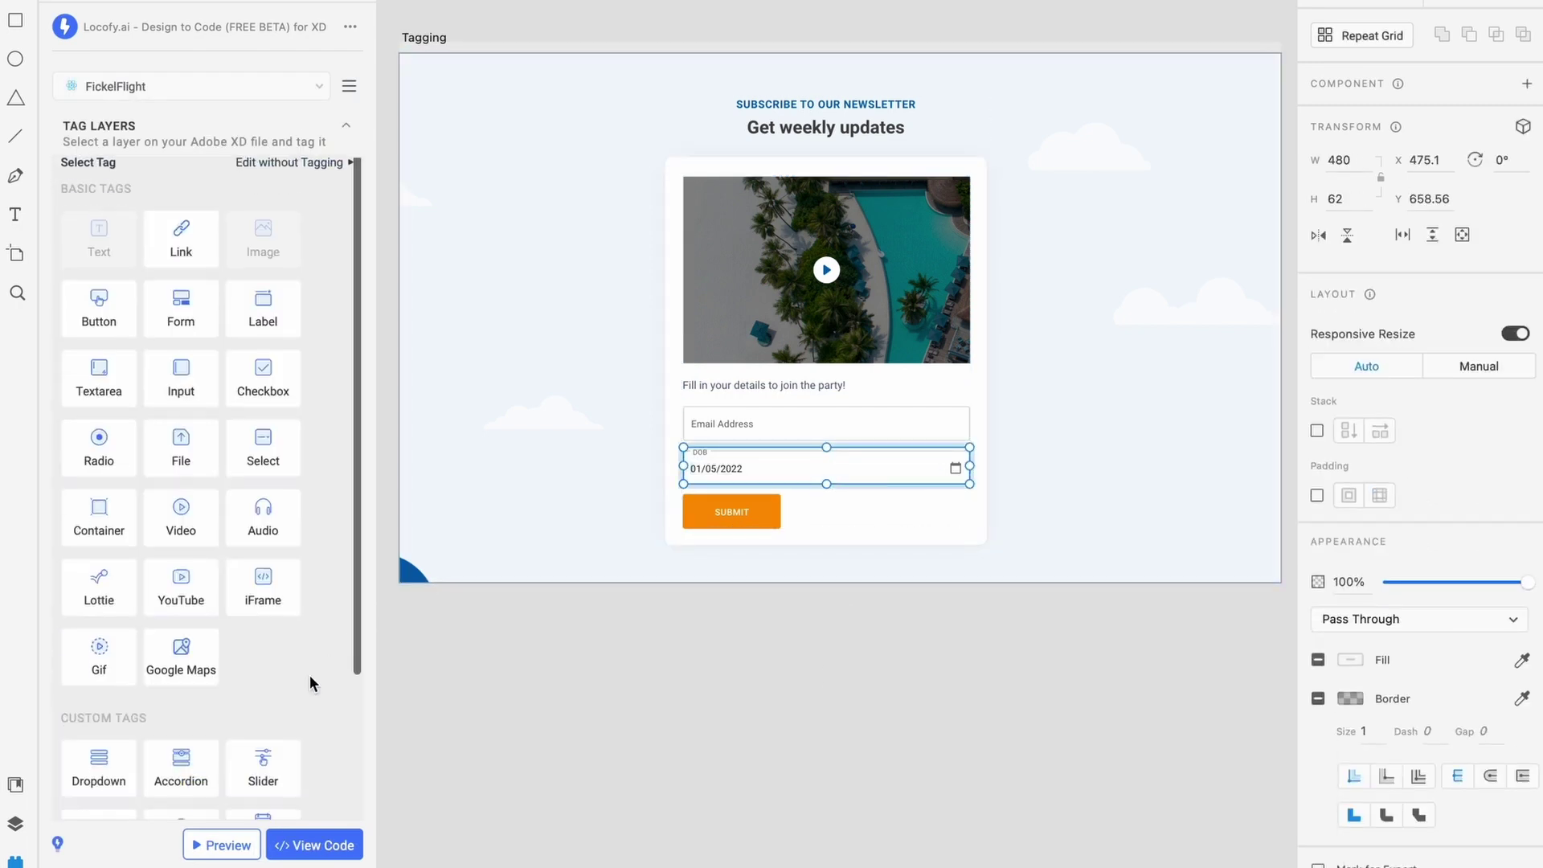
pyautogui.click(265, 624)
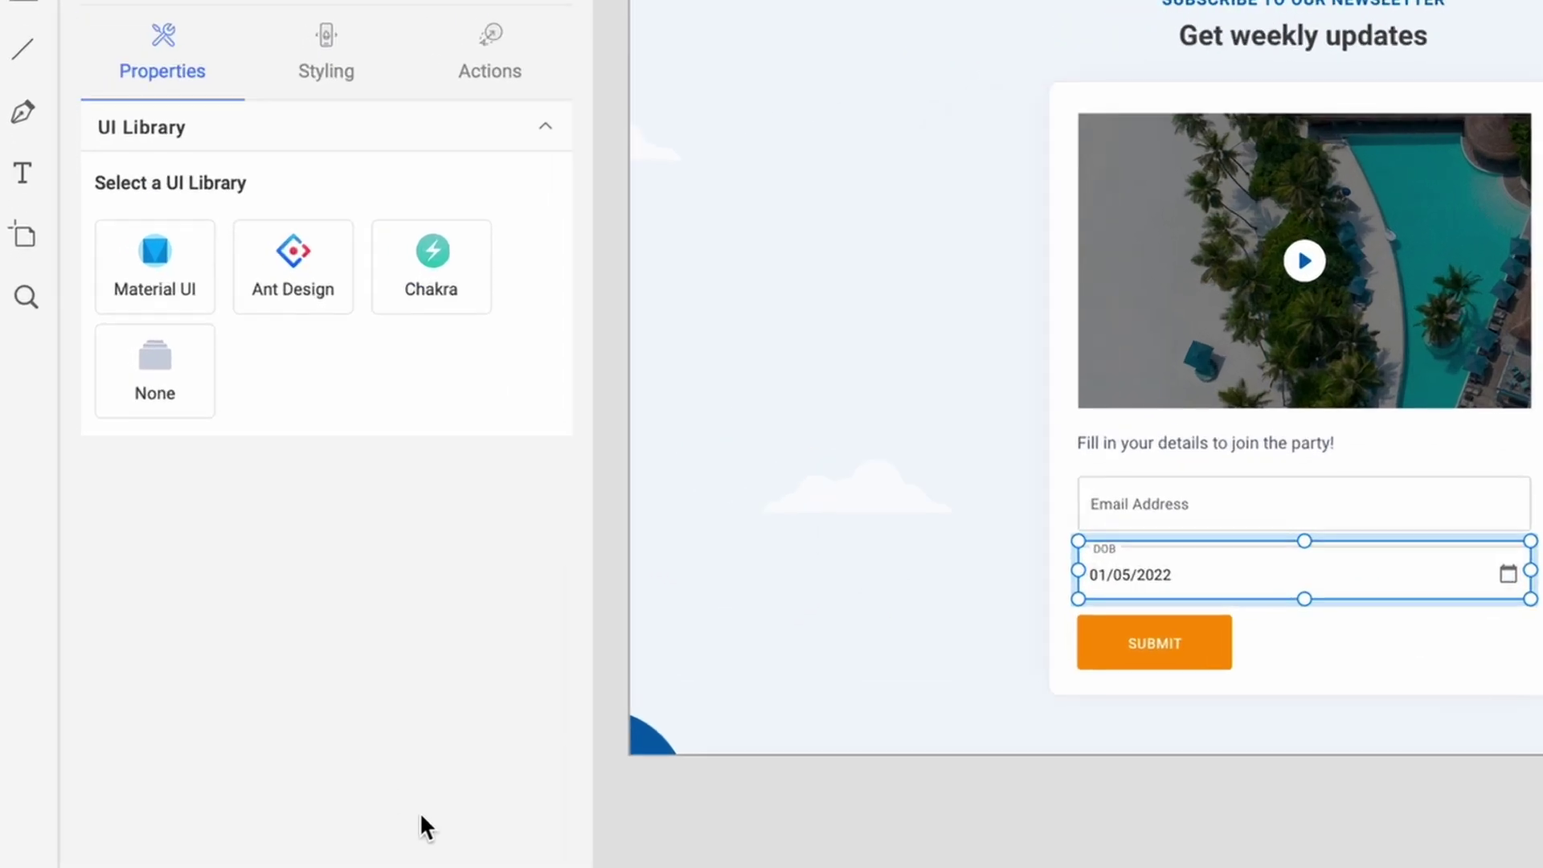
pyautogui.click(173, 298)
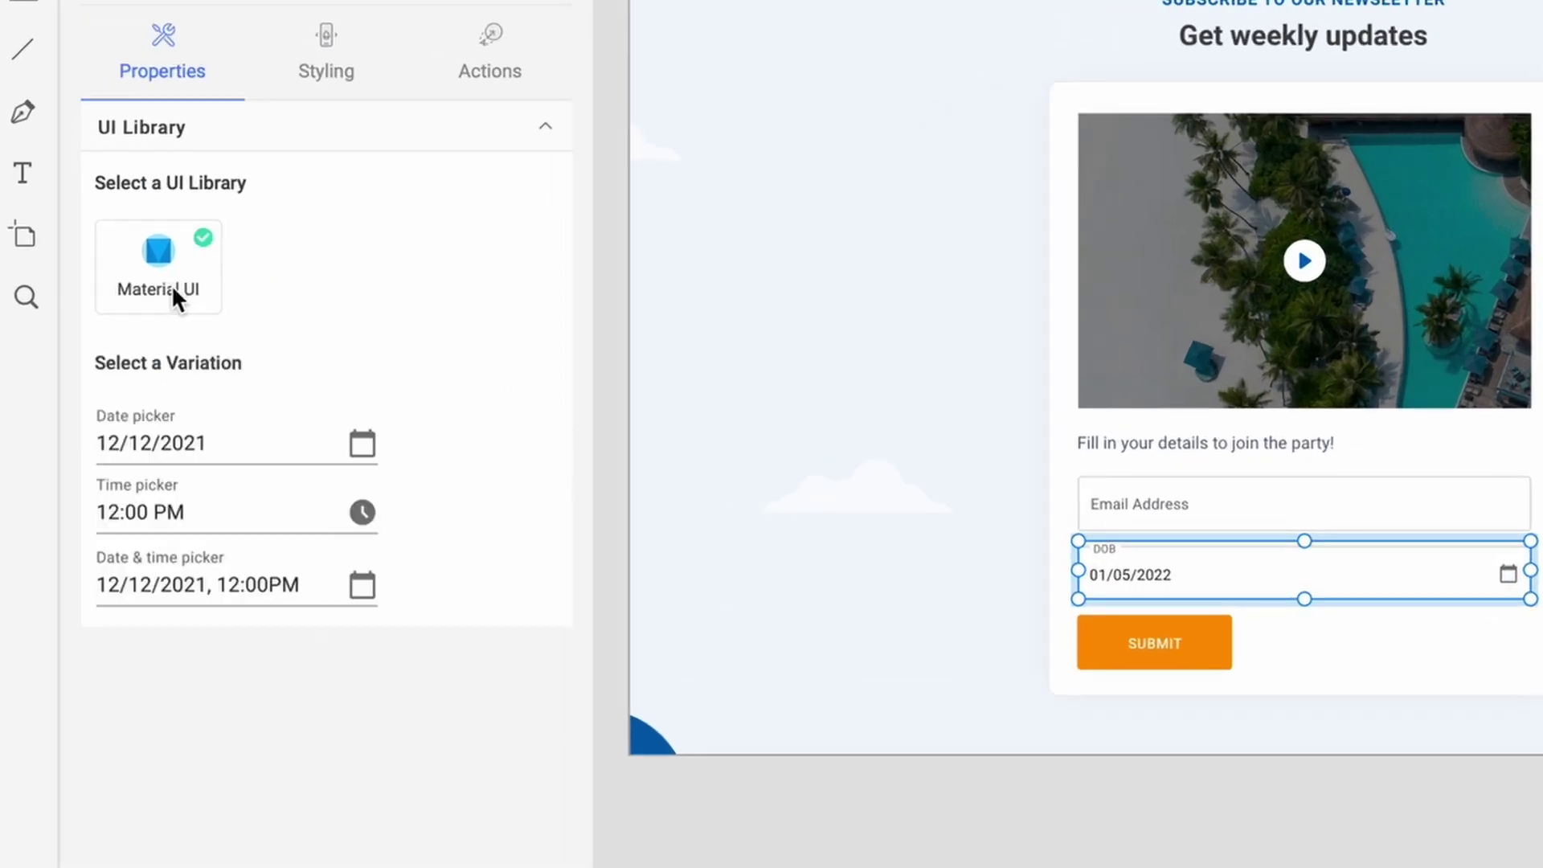
pyautogui.click(238, 459)
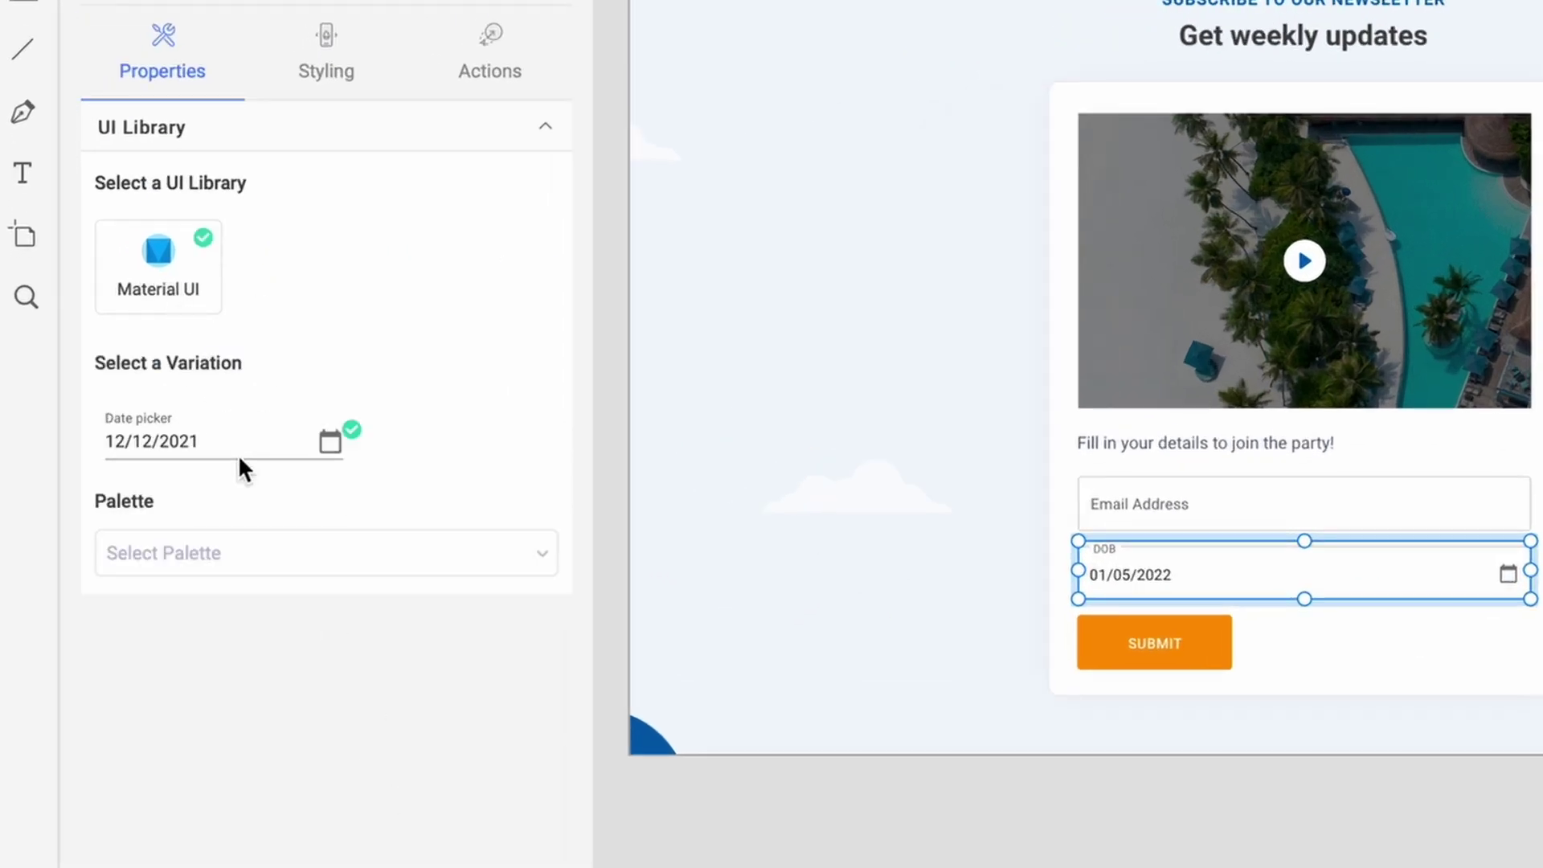
# - Give the date picker the Primary palette, Outlined variant and Full Width, then finish
pyautogui.click(241, 552)
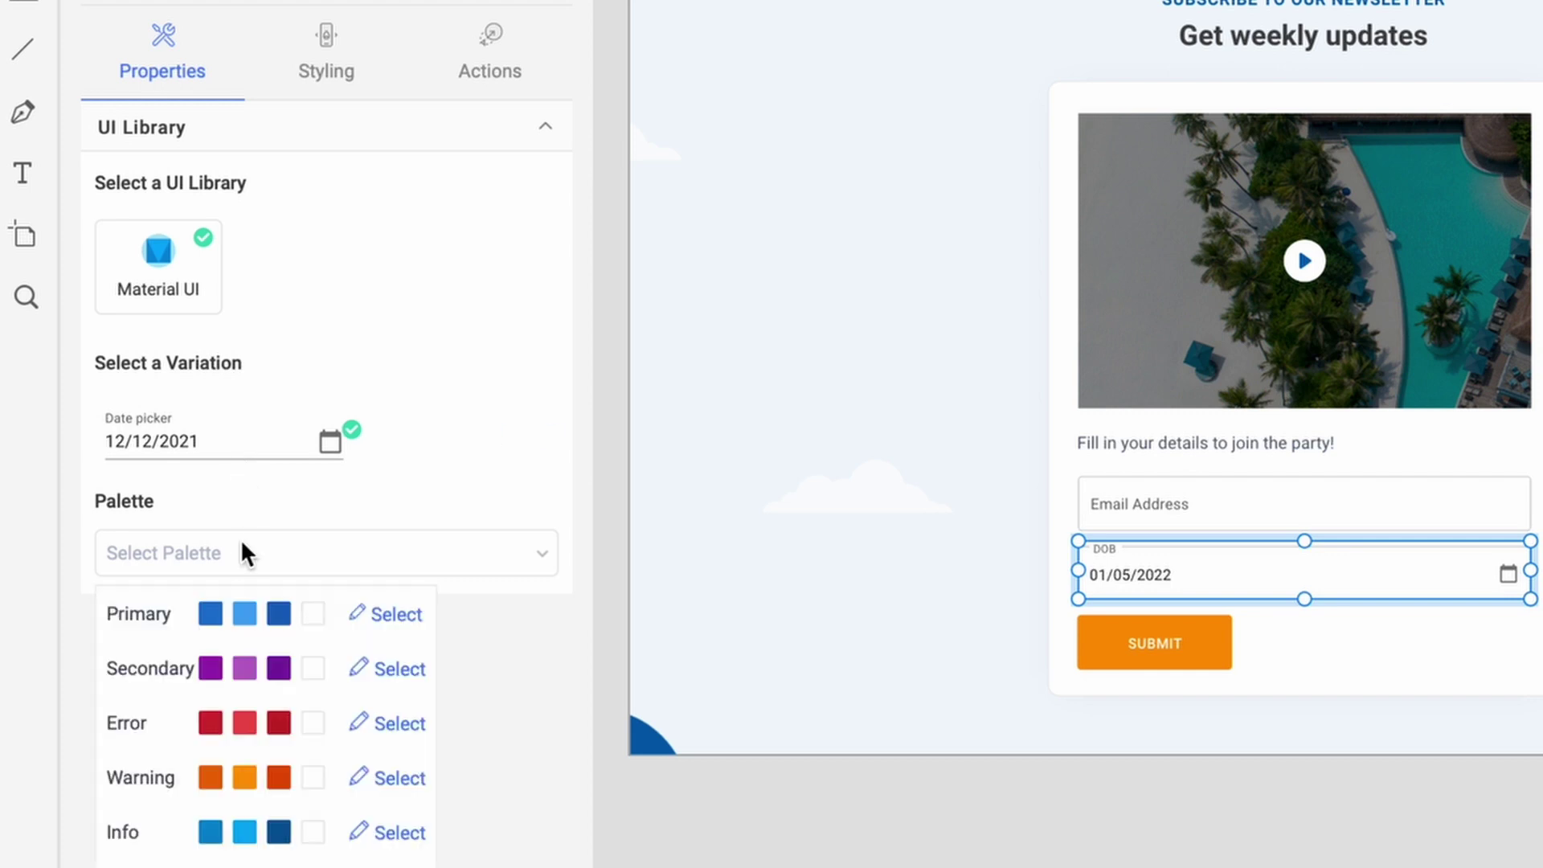
pyautogui.click(237, 614)
pyautogui.scroll(-3, 146, 489)
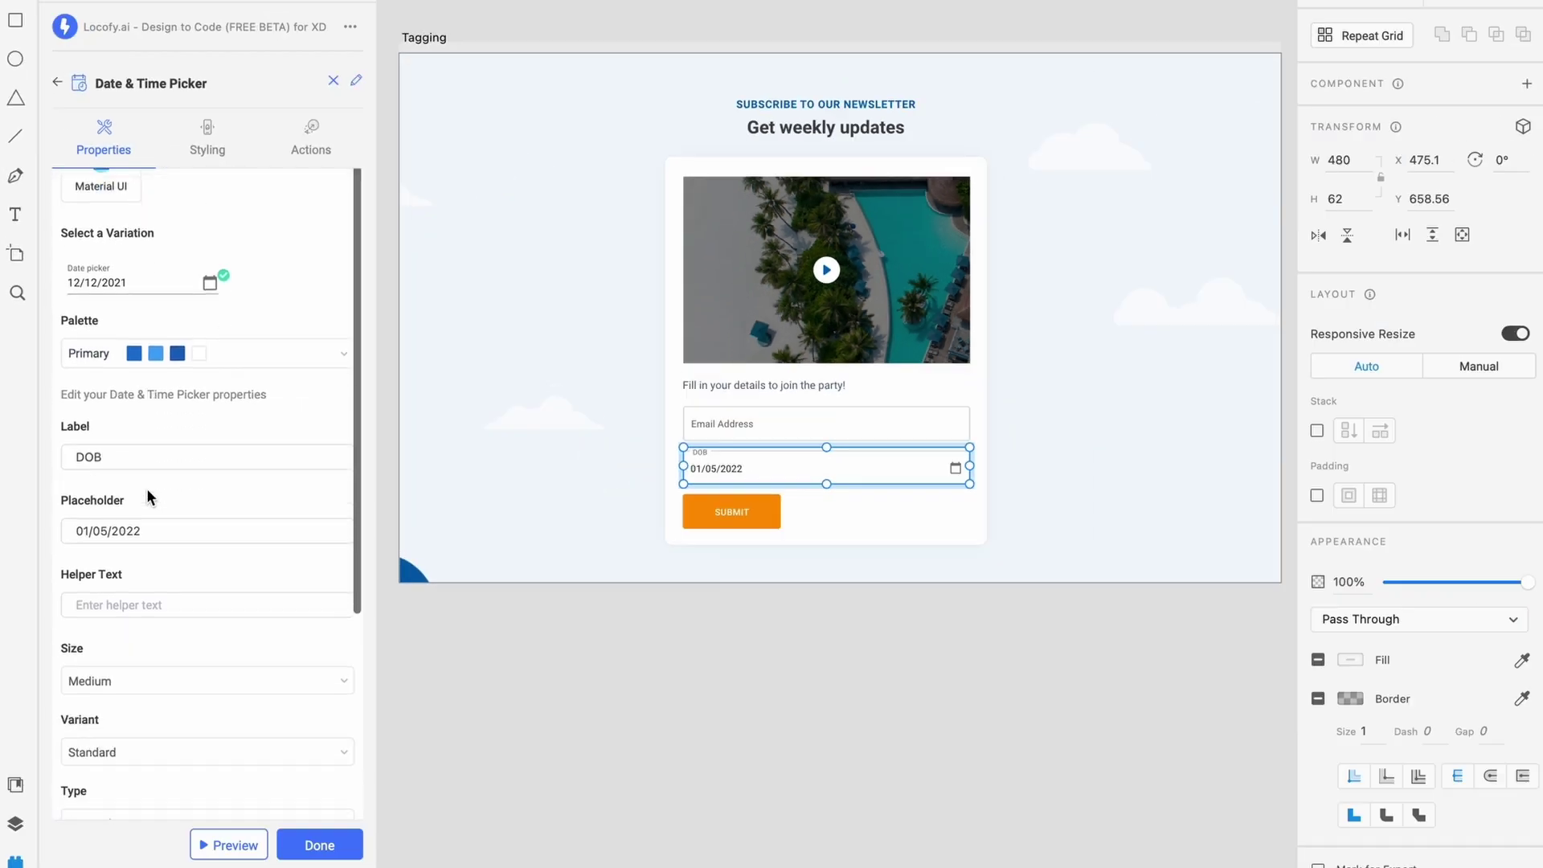
pyautogui.scroll(-3, 146, 488)
pyautogui.click(165, 392)
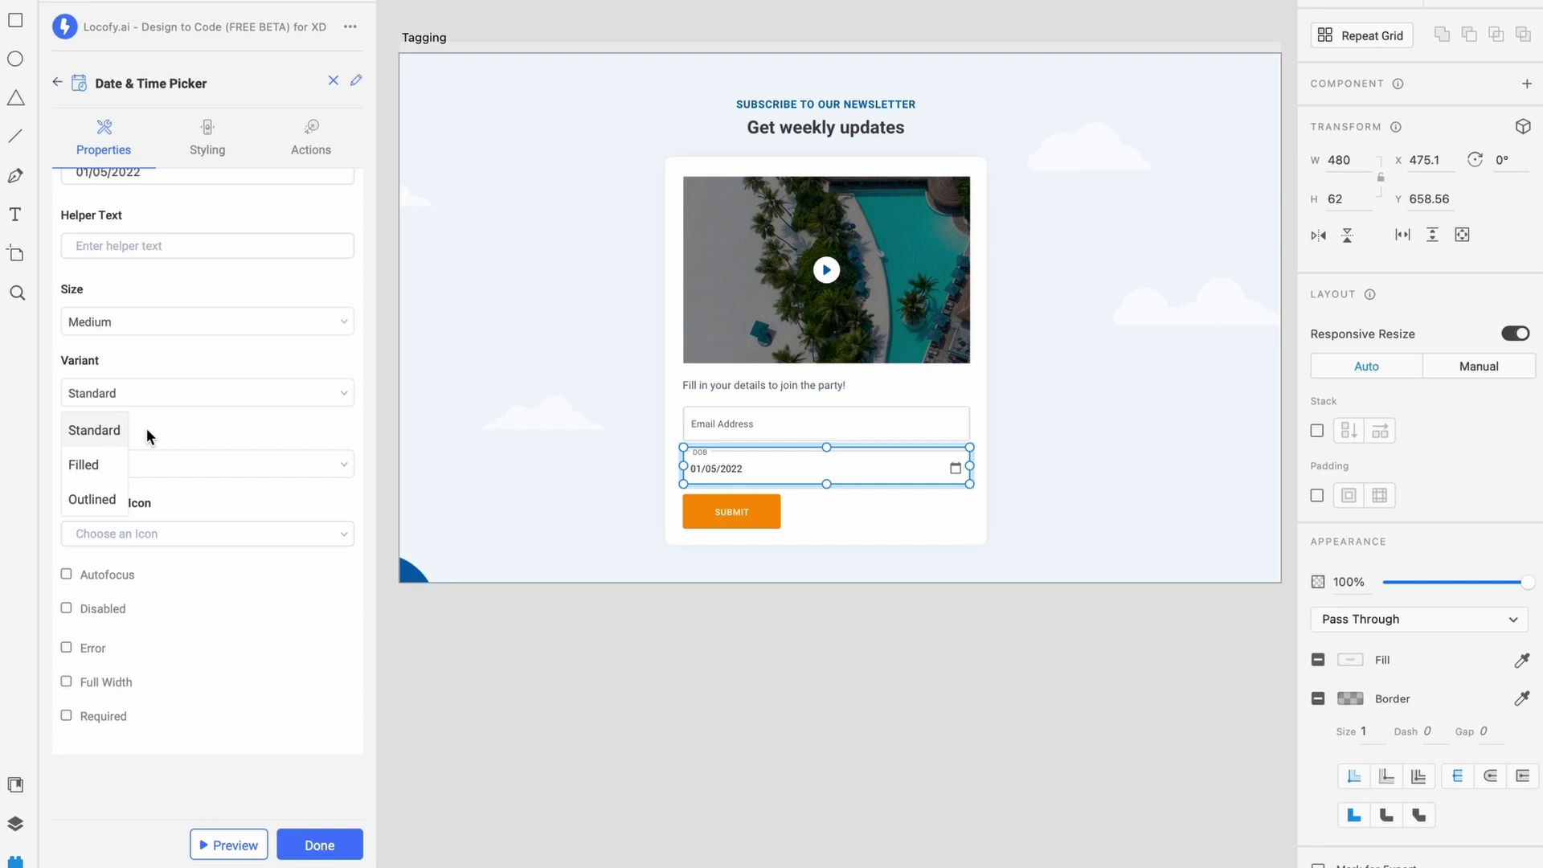
pyautogui.click(108, 500)
pyautogui.click(68, 684)
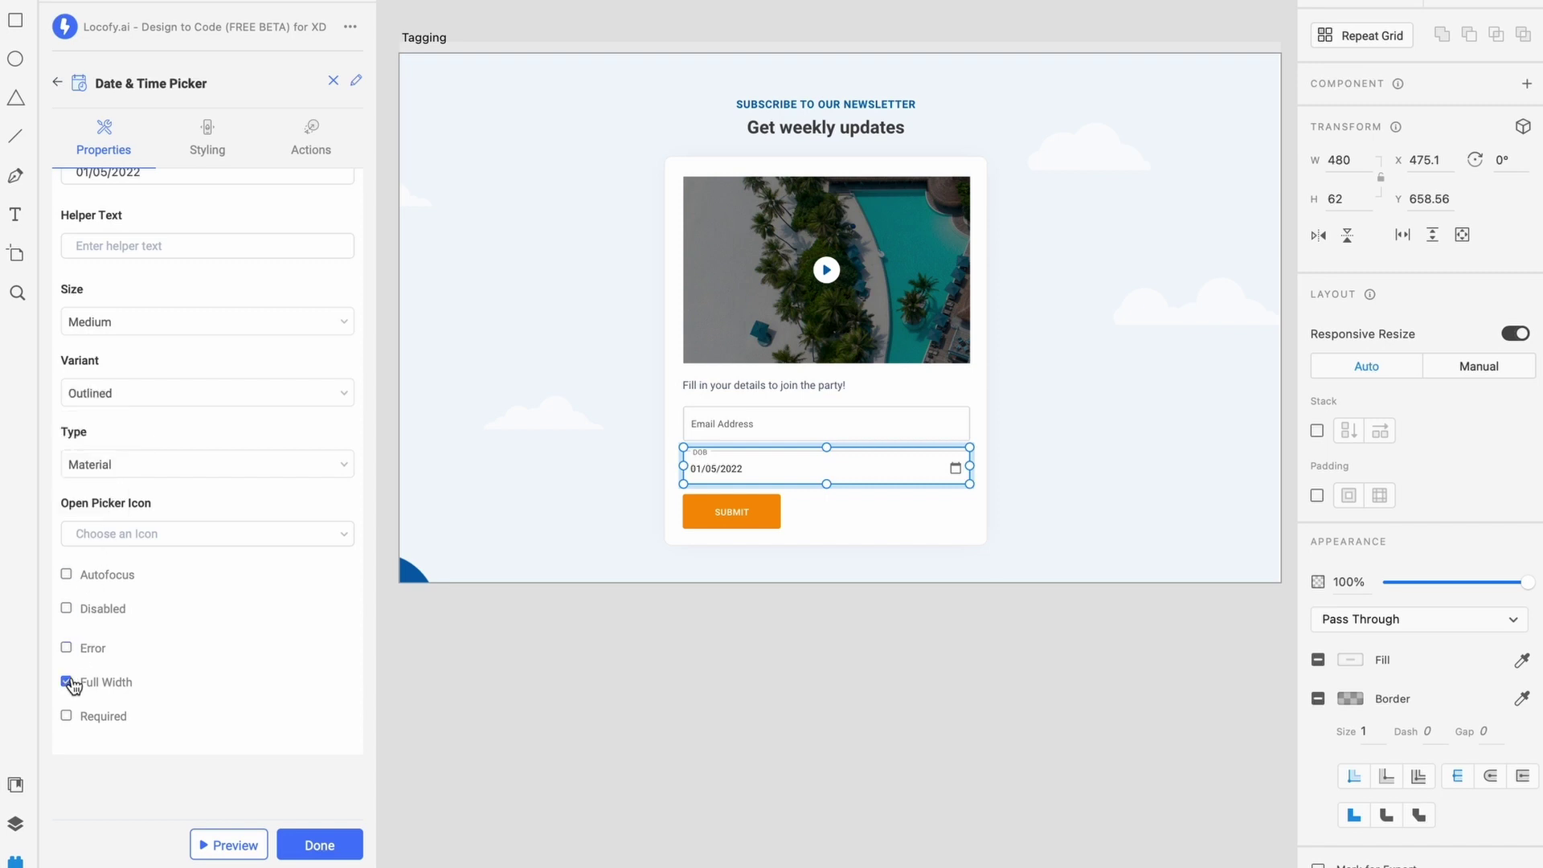
pyautogui.click(281, 841)
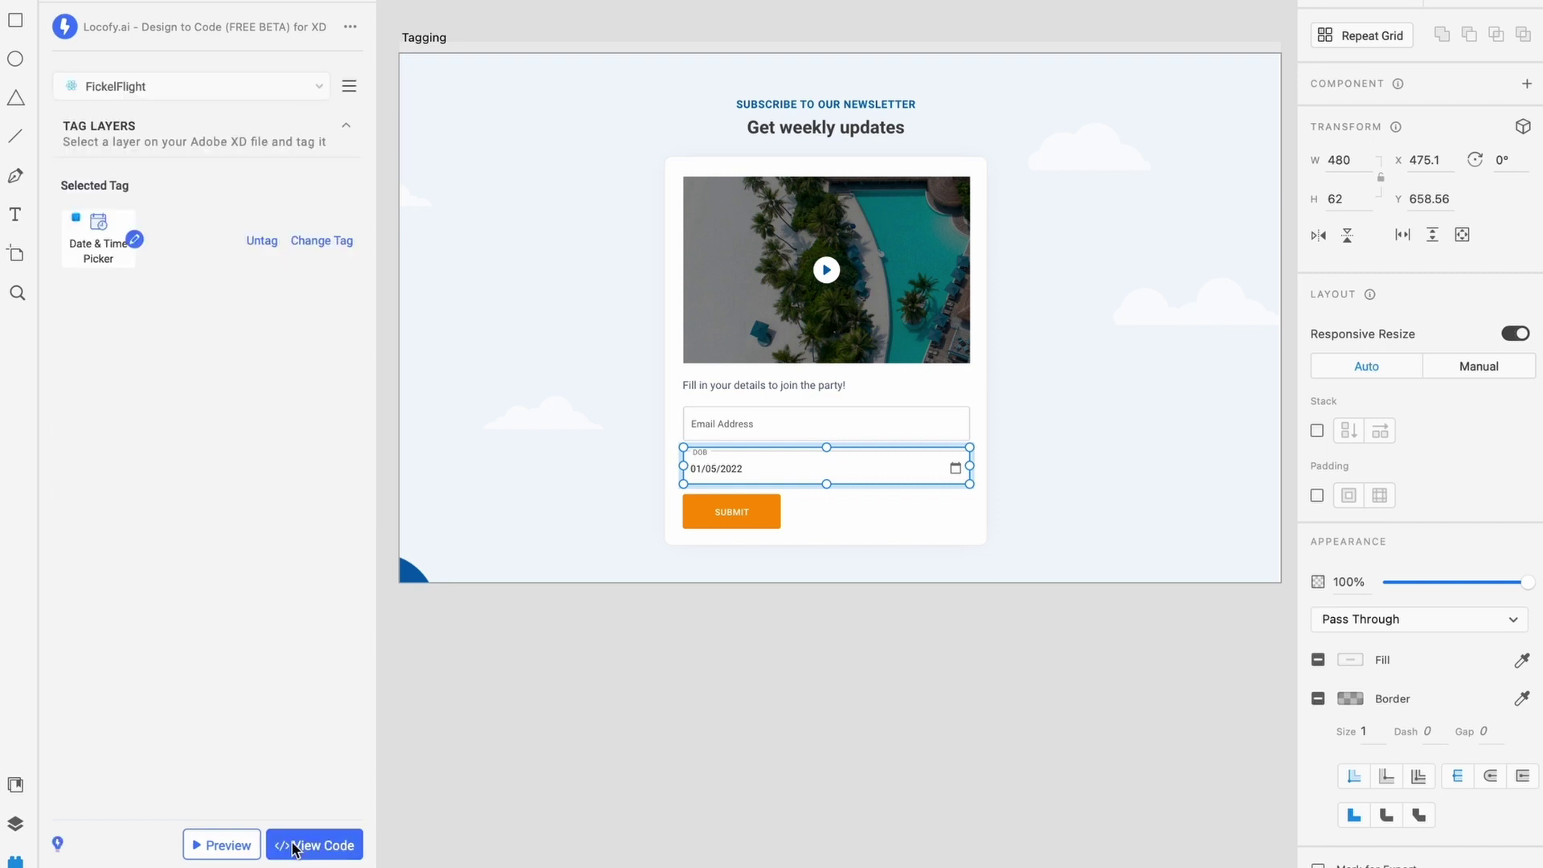
# - Tag the Email Address field as an Input with UI Library None, then open the live preview
pyautogui.click(729, 418)
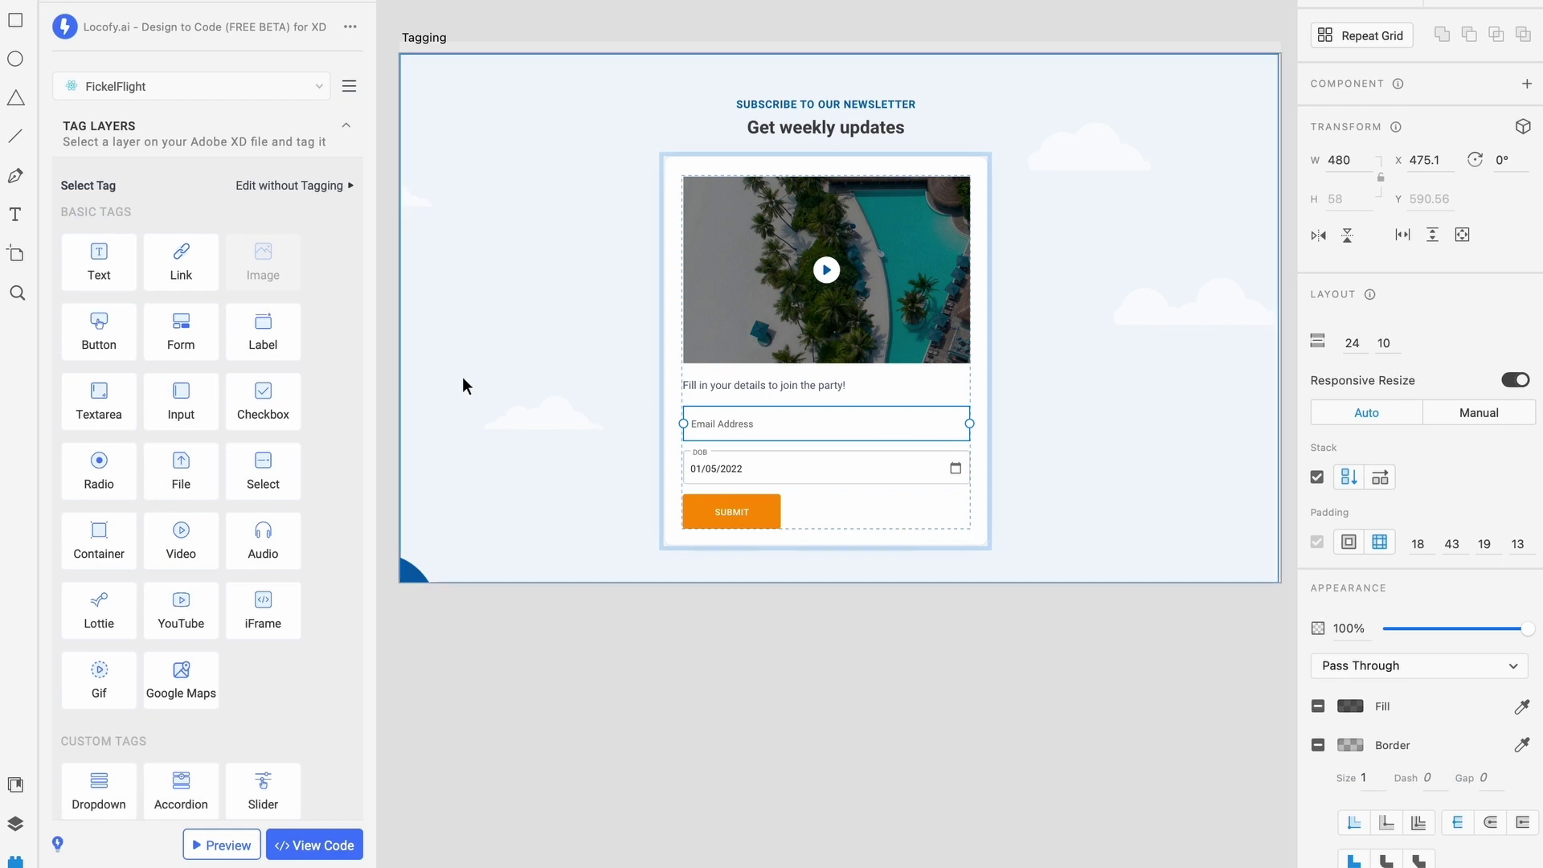
pyautogui.click(200, 402)
pyautogui.click(188, 350)
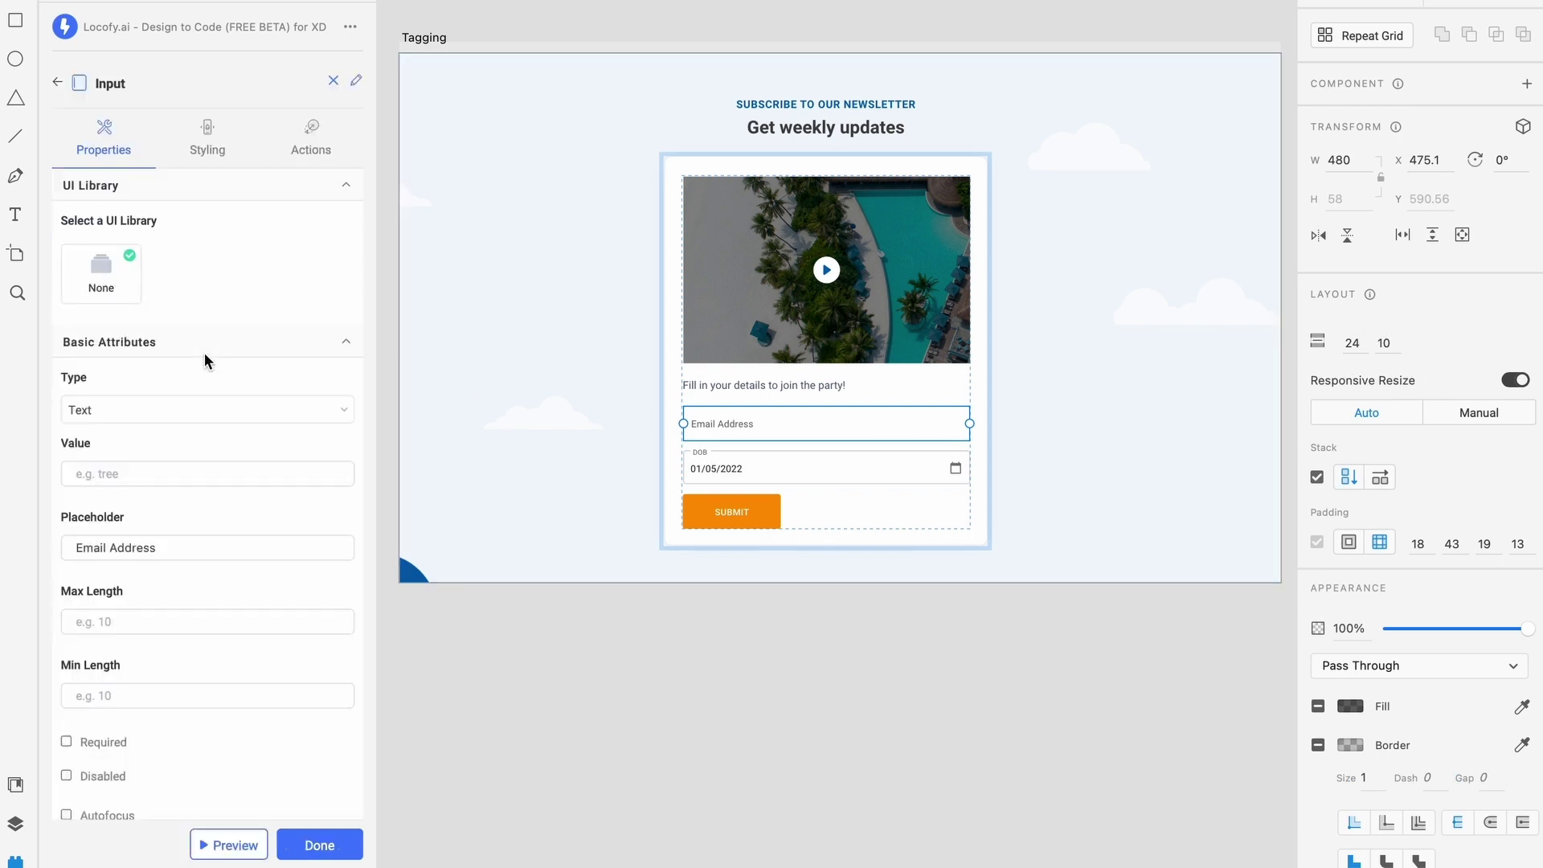
pyautogui.click(344, 844)
pyautogui.click(229, 844)
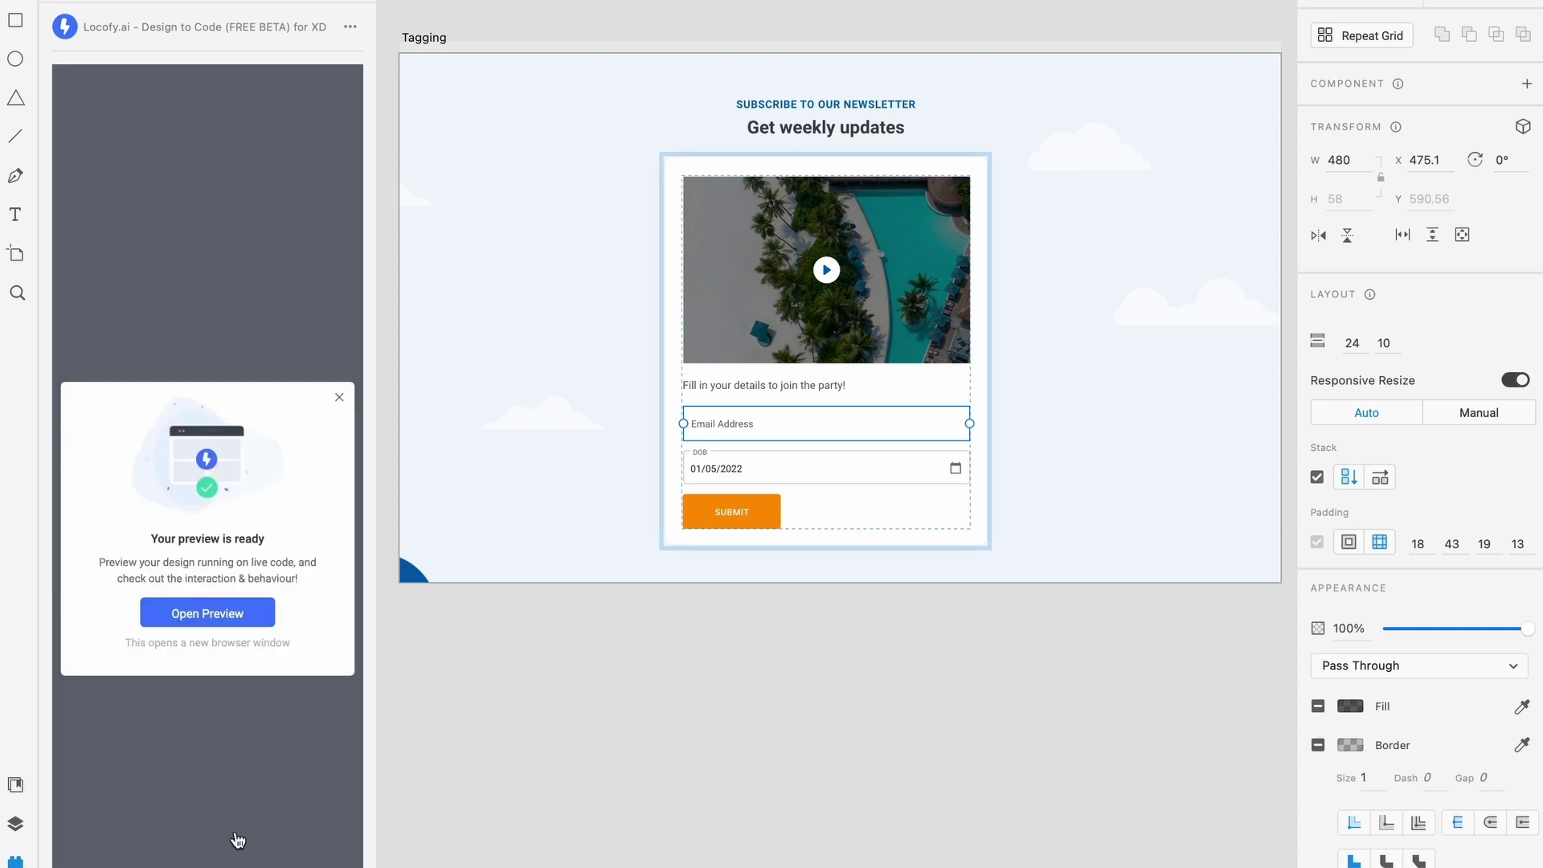
pyautogui.click(221, 612)
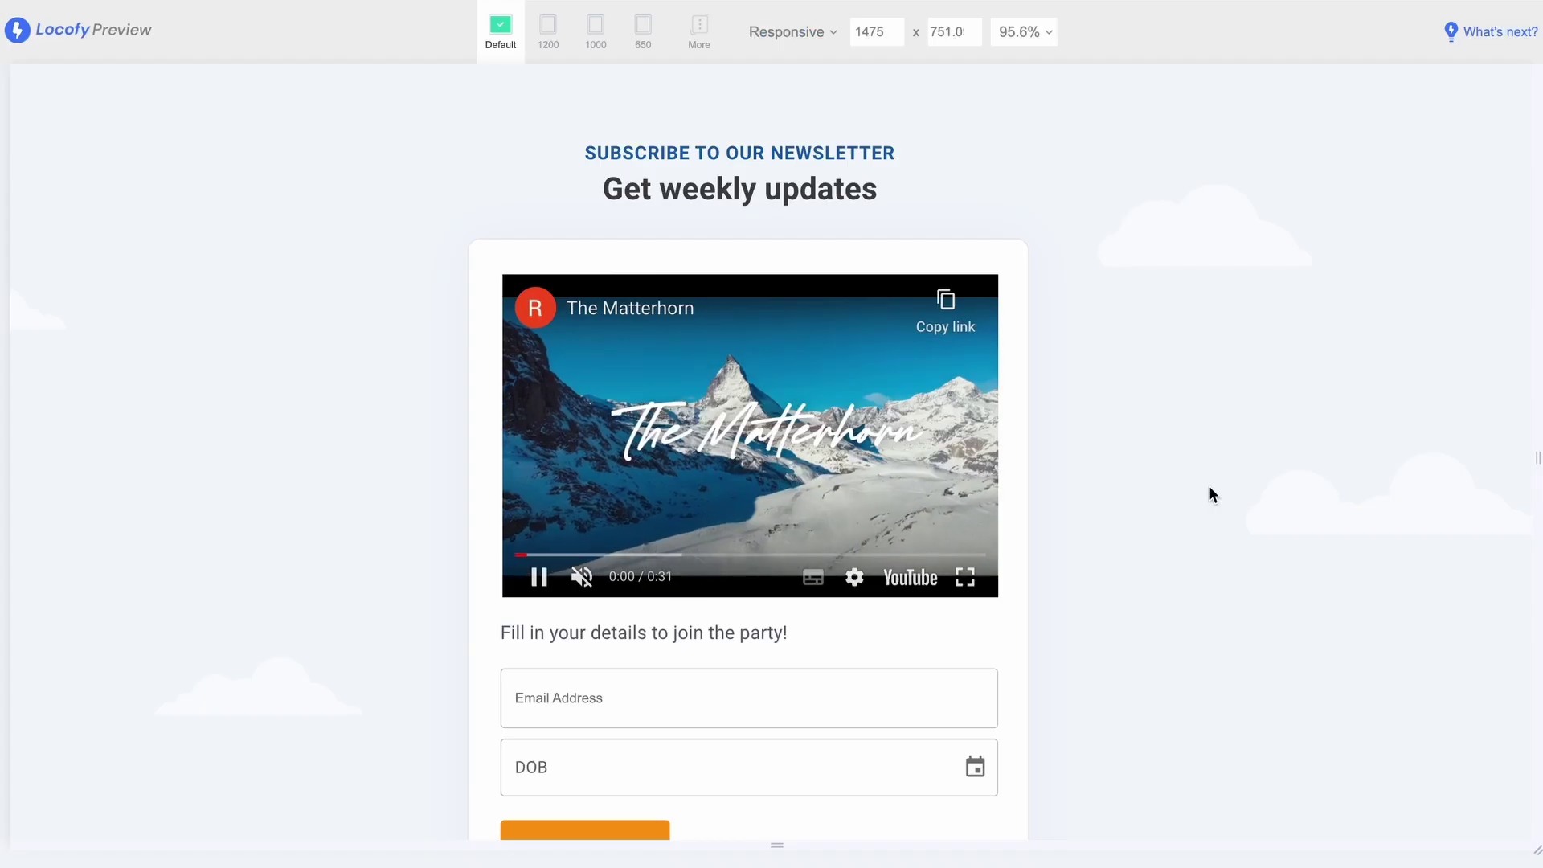
# - Enter an email address and pick November 4, 2022 as the date of birth in the preview
pyautogui.click(710, 703)
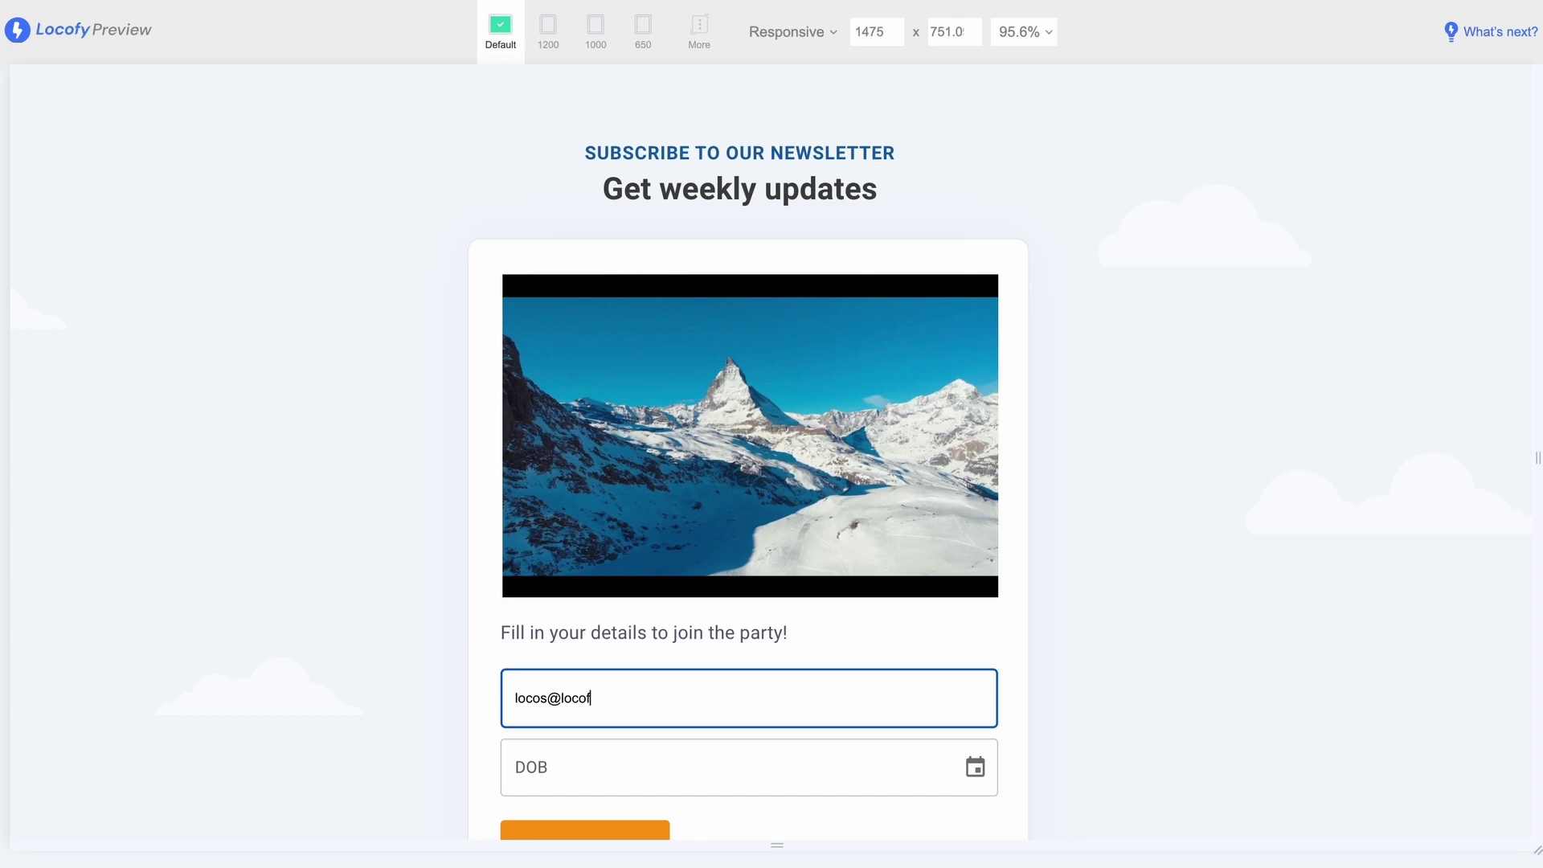
pyautogui.click(924, 779)
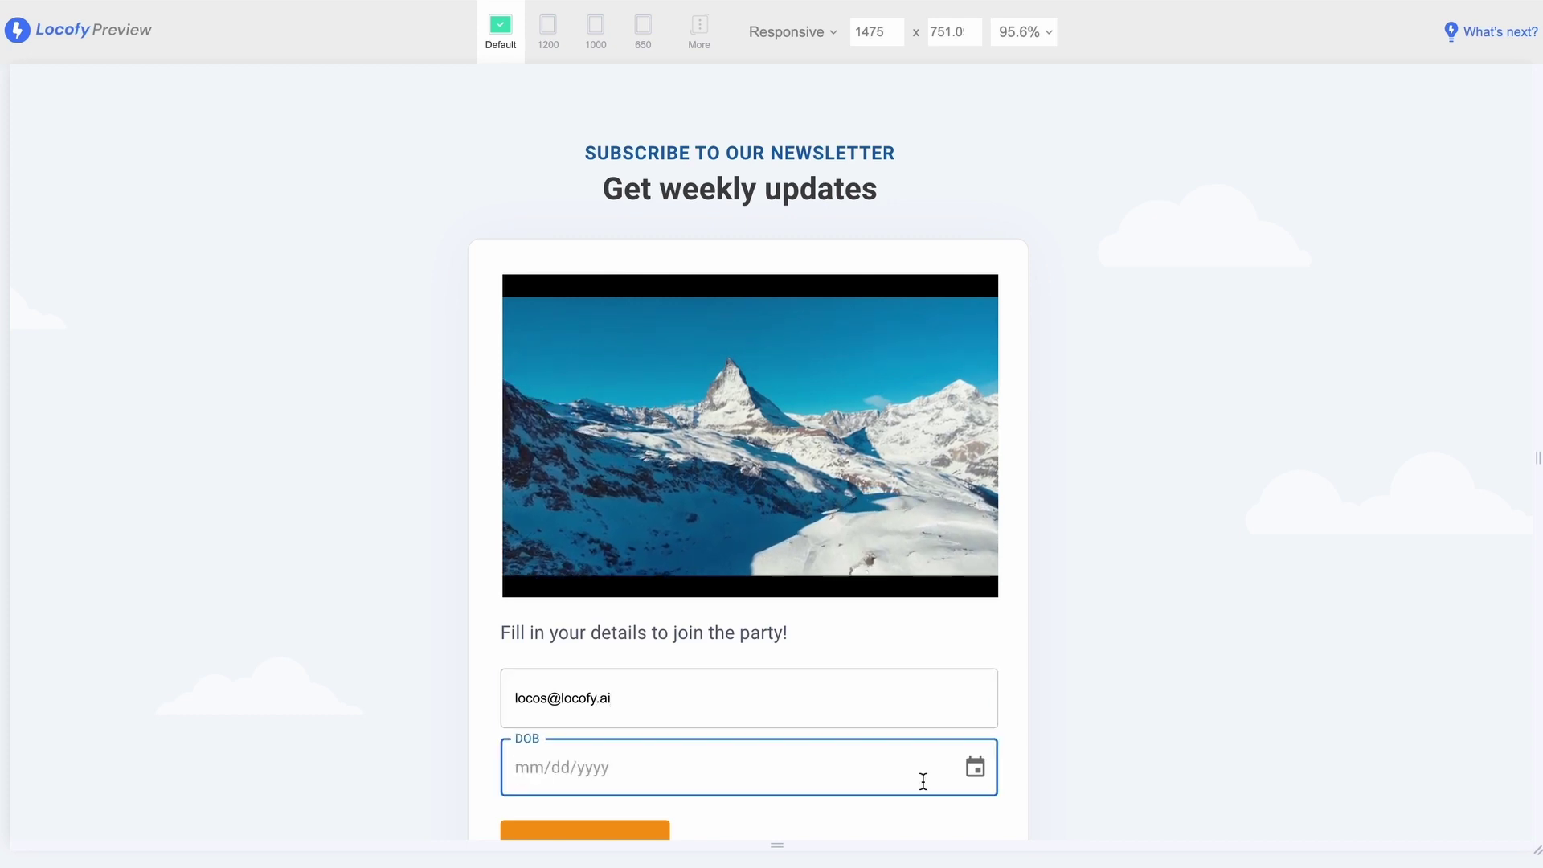
pyautogui.click(975, 767)
pyautogui.click(808, 348)
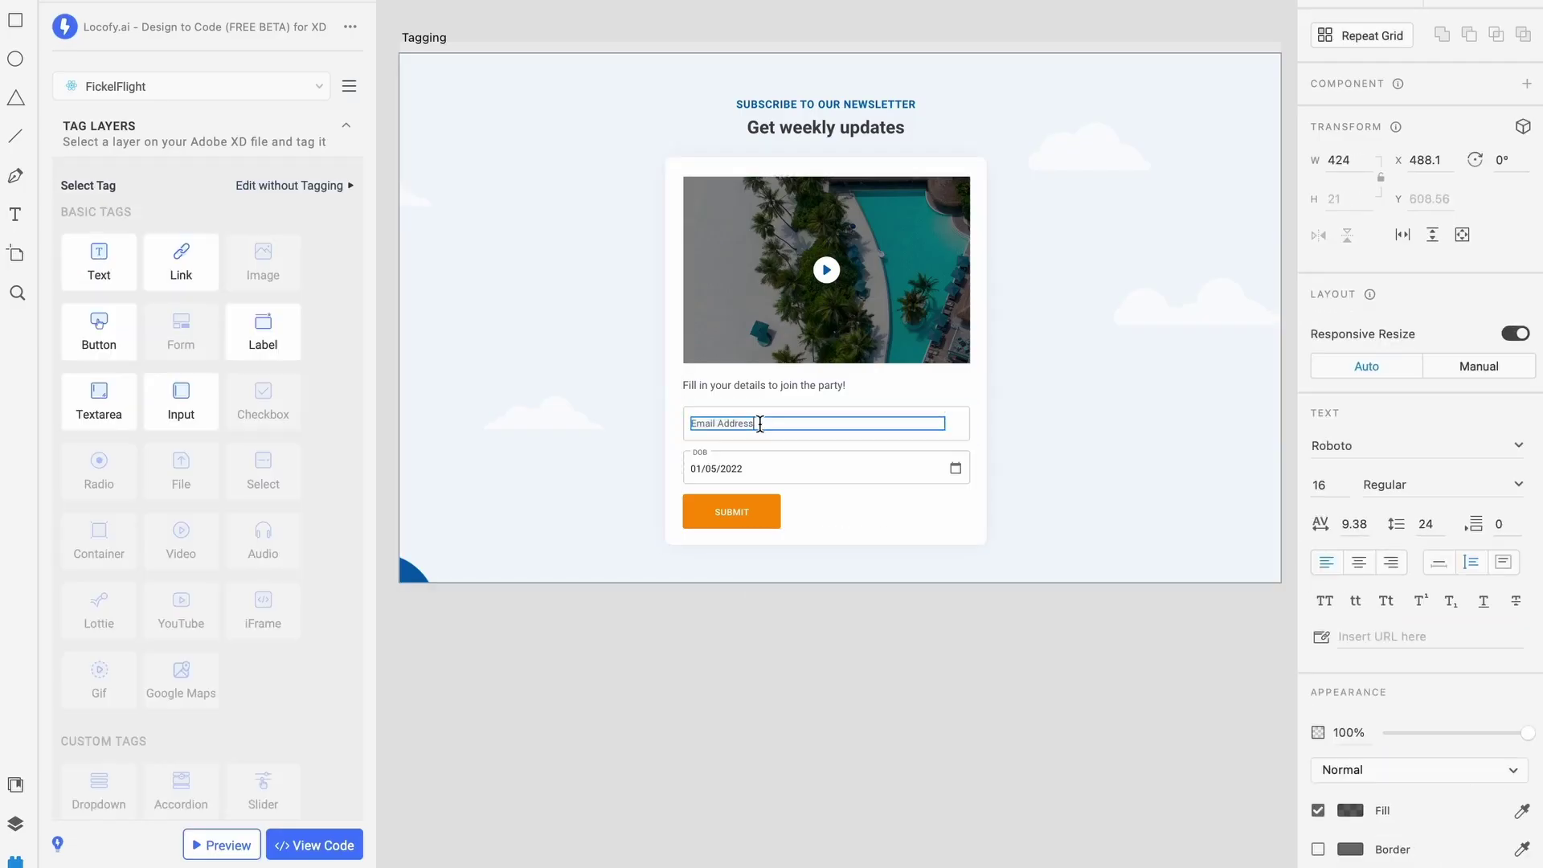
# - Replace the Email Address placeholder with 'Details' plus a new line
pyautogui.press('BackSpace')
pyautogui.press('BackSpace')
pyautogui.press('BackSpace')
pyautogui.write('Details')
pyautogui.press('Return')
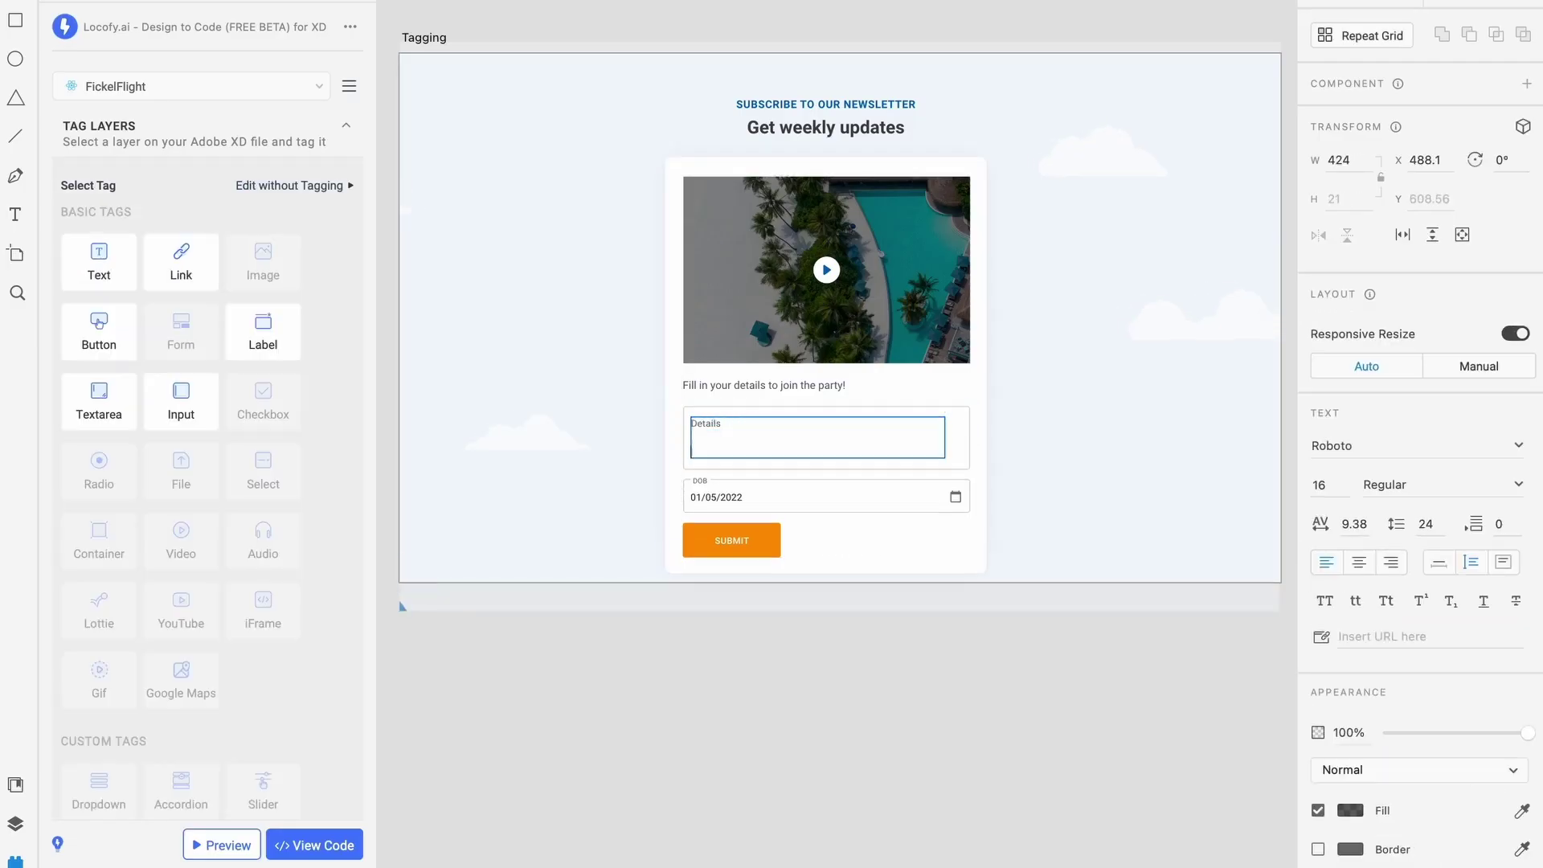
pyautogui.click(759, 425)
pyautogui.press('Escape')
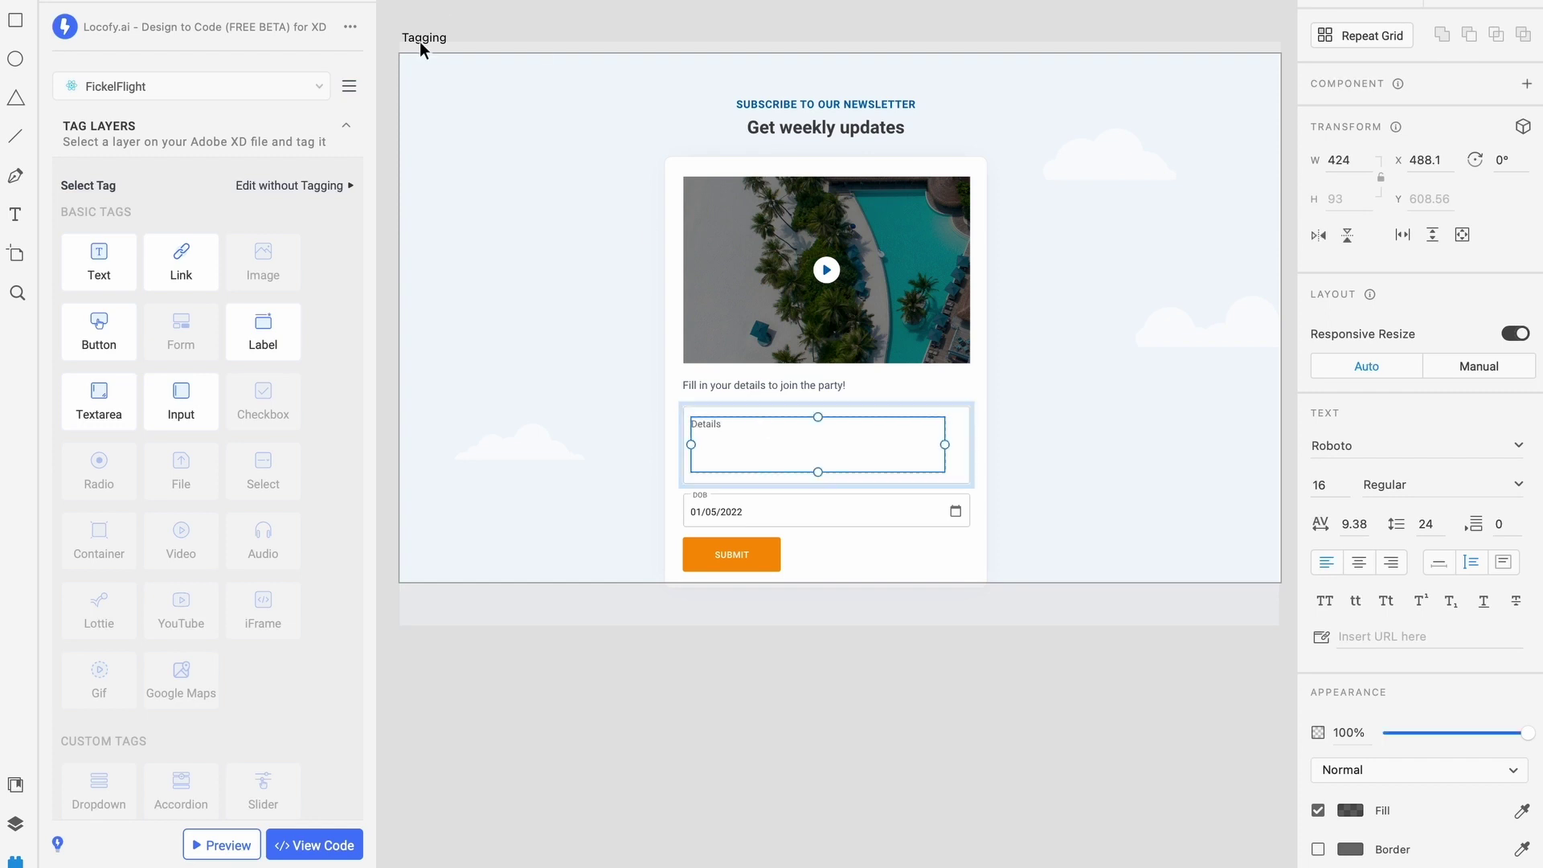
# - Drag the artboard's bottom edge down to fit, then select the Details field
pyautogui.press('Escape')
pyautogui.moveTo(848, 584); pyautogui.dragTo(847, 624)
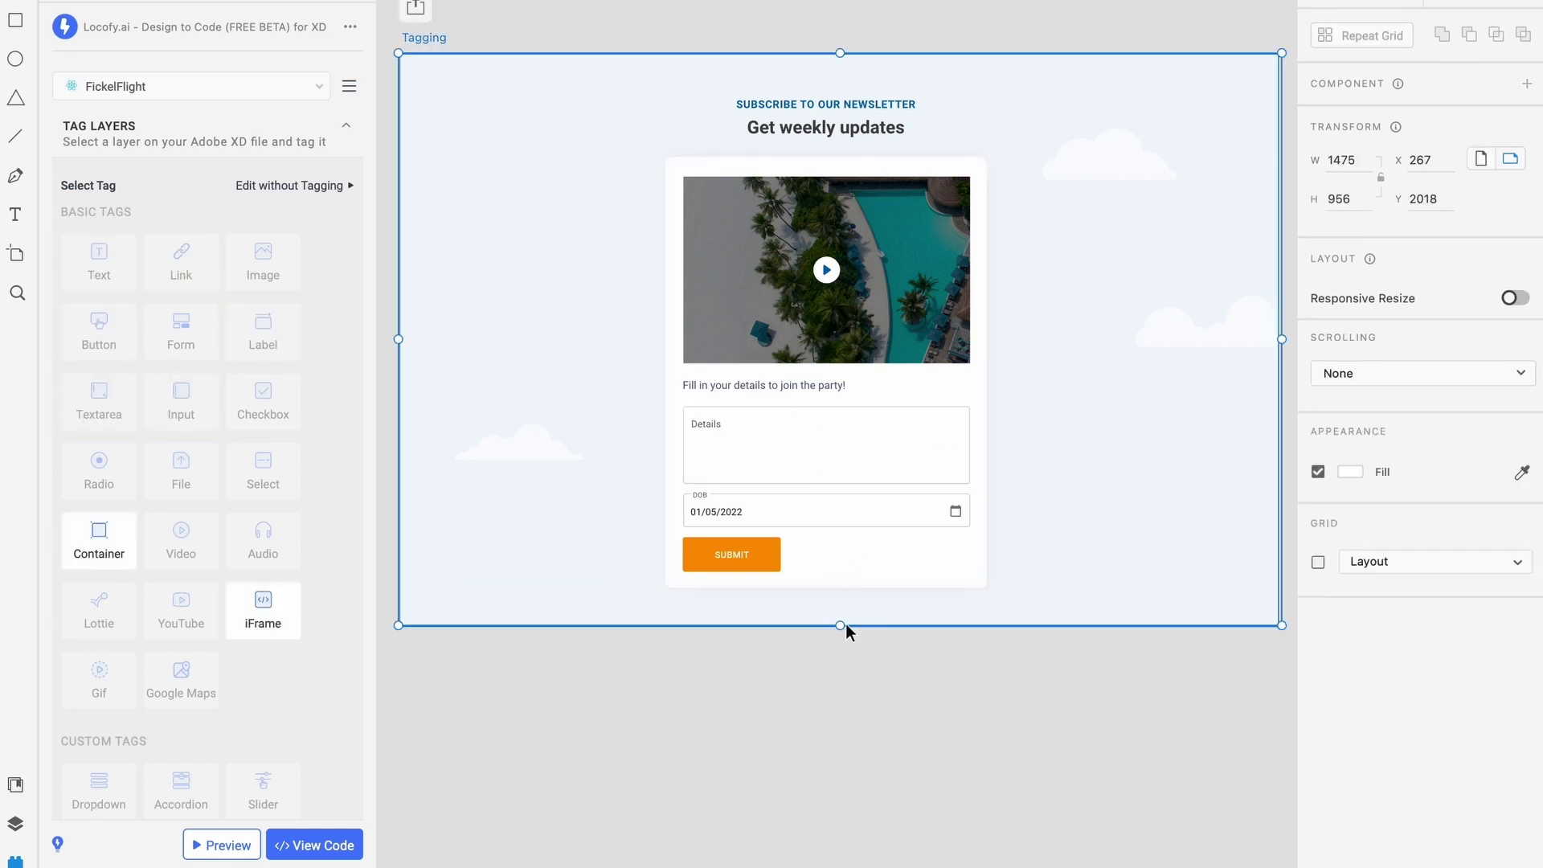
pyautogui.doubleClick(811, 438)
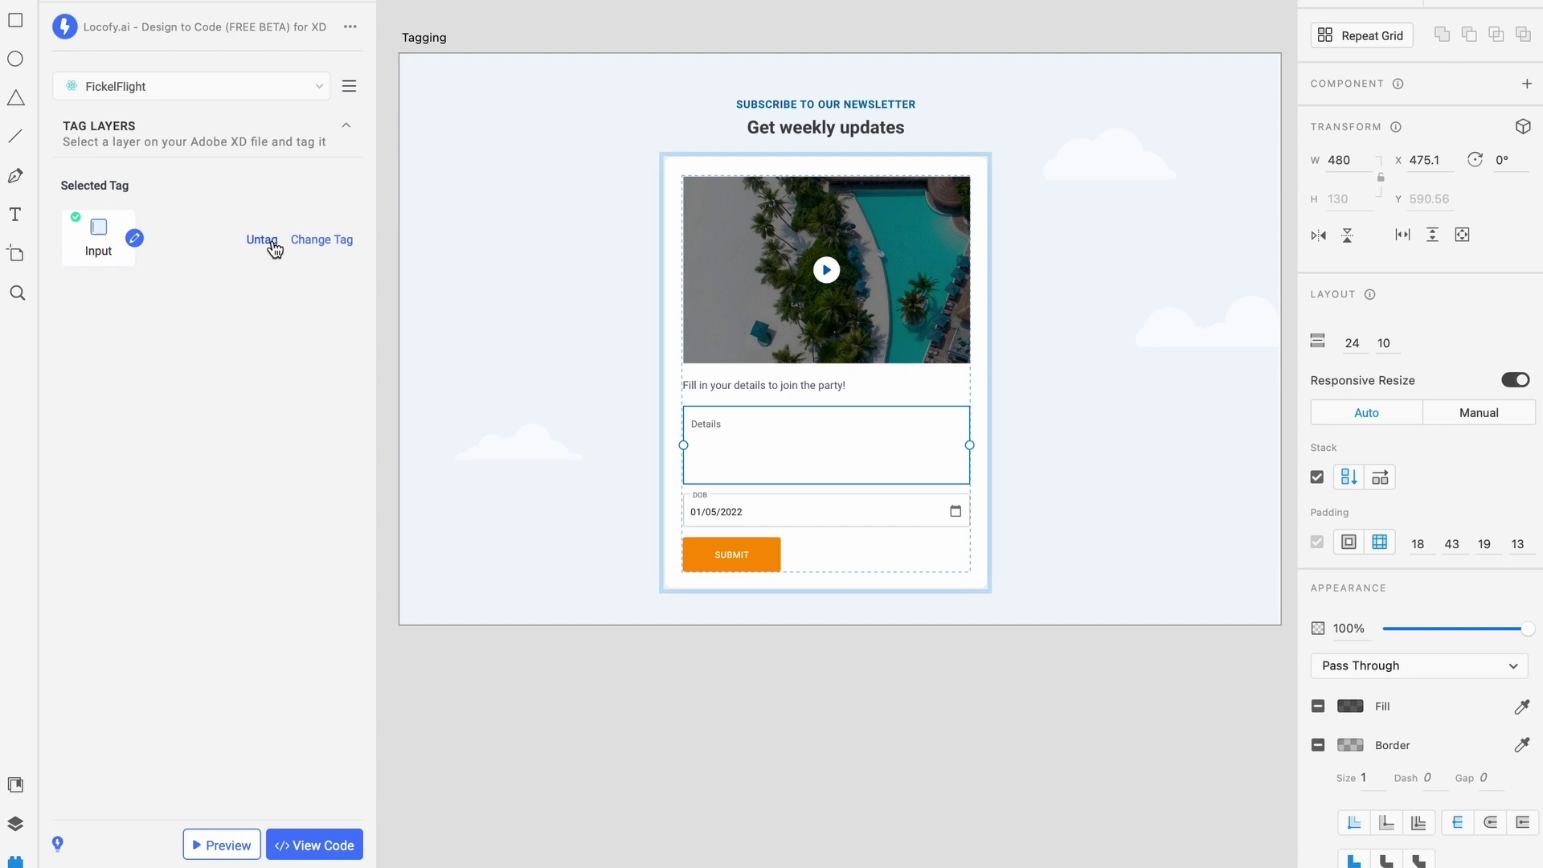
# - Change the Details field's tag from Input to Textarea, with UI Library set to None
pyautogui.click(311, 240)
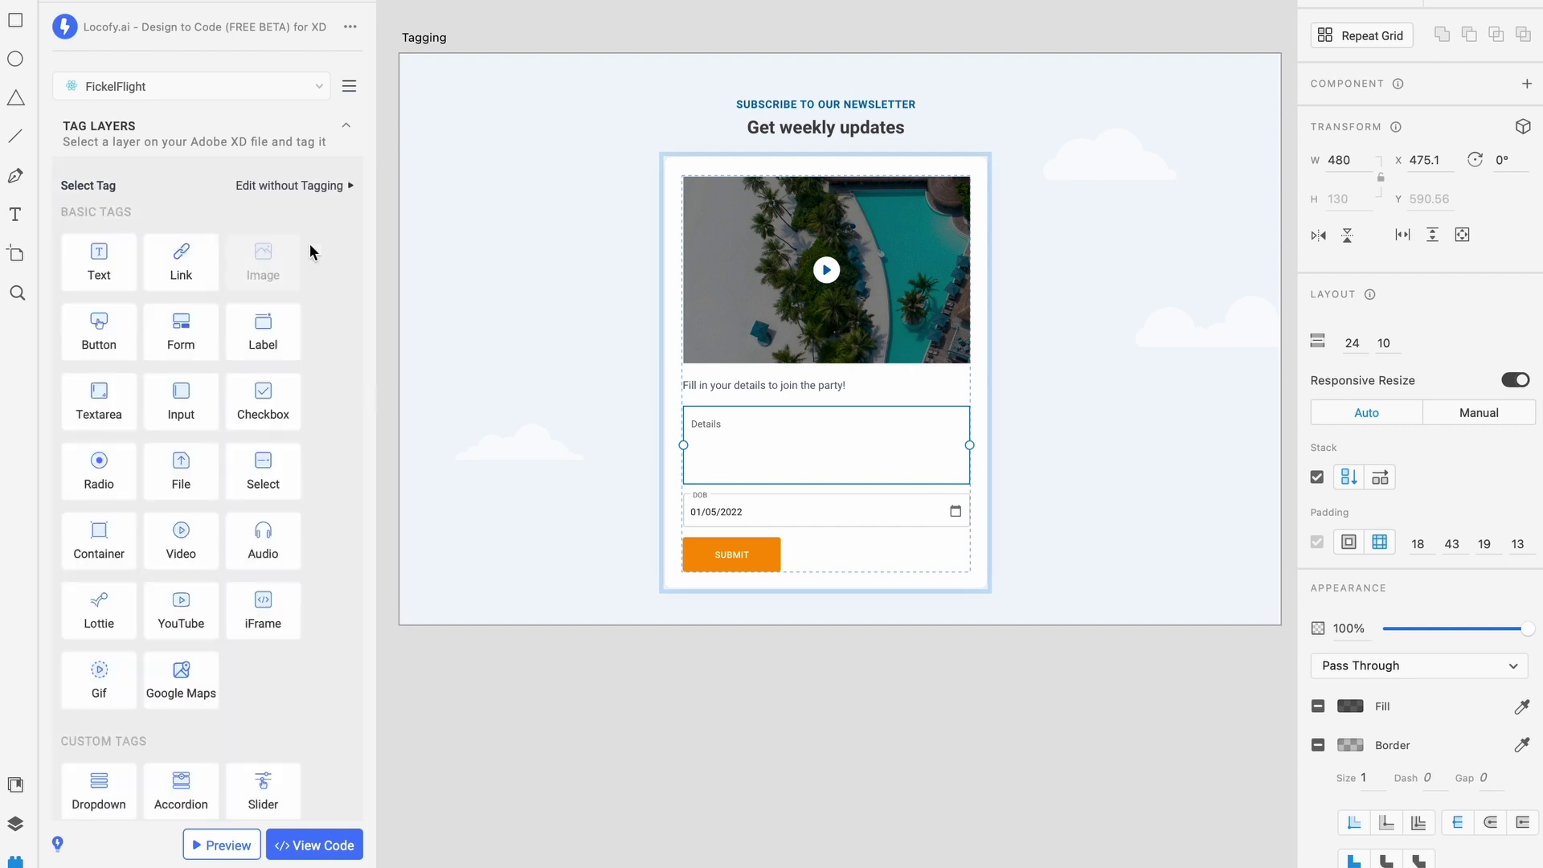
pyautogui.click(114, 406)
pyautogui.click(175, 339)
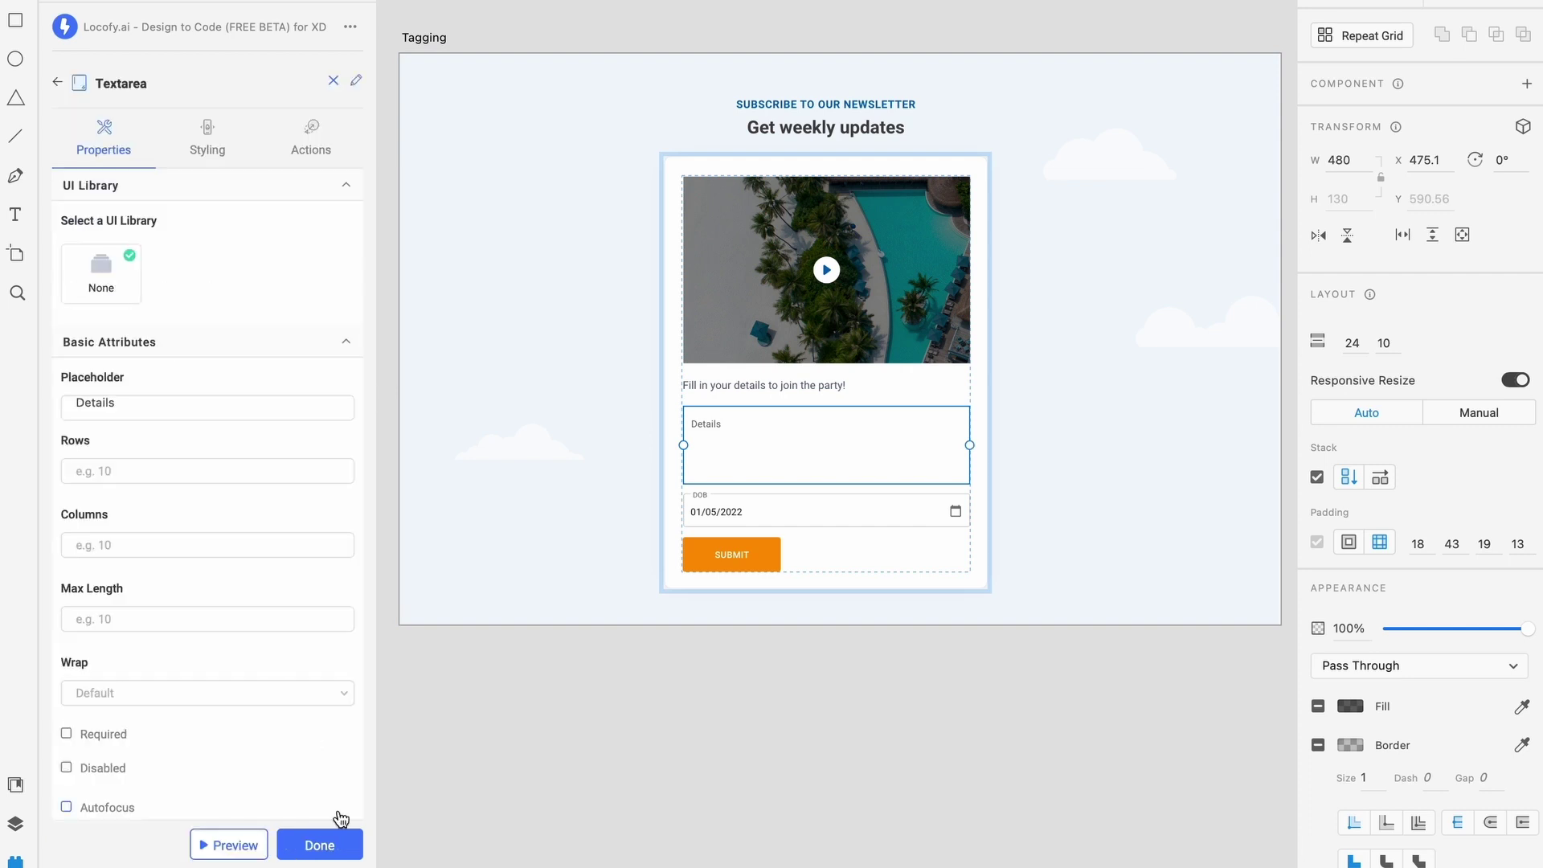